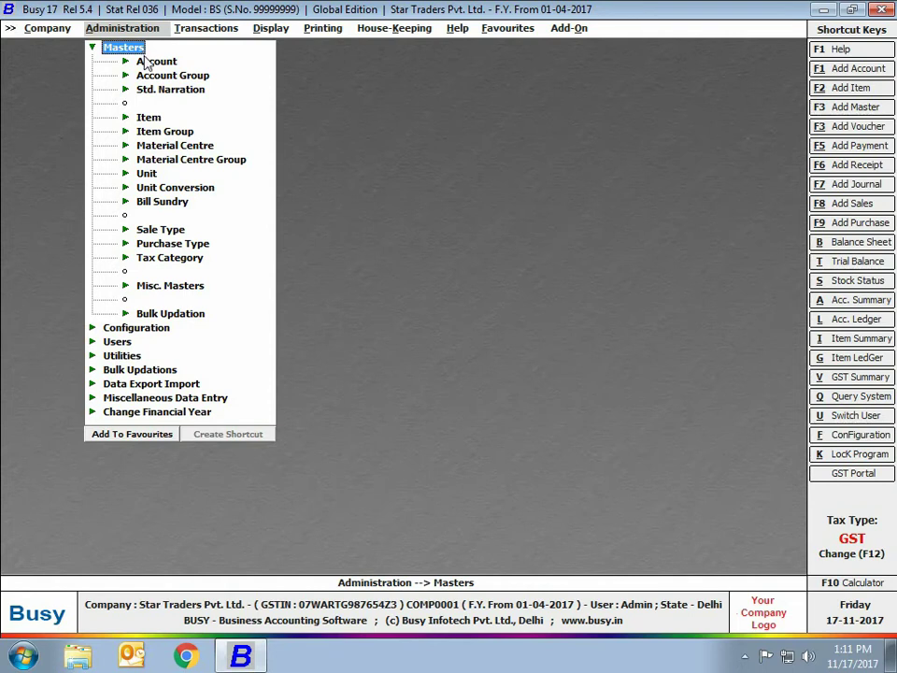
# Open the Account master actions under Administration > Masters
pyautogui.click(148, 61)
# Add a new account named Arshia Enterprises, keep the same print name, and search 'sun' for its group
pyautogui.click(166, 74)
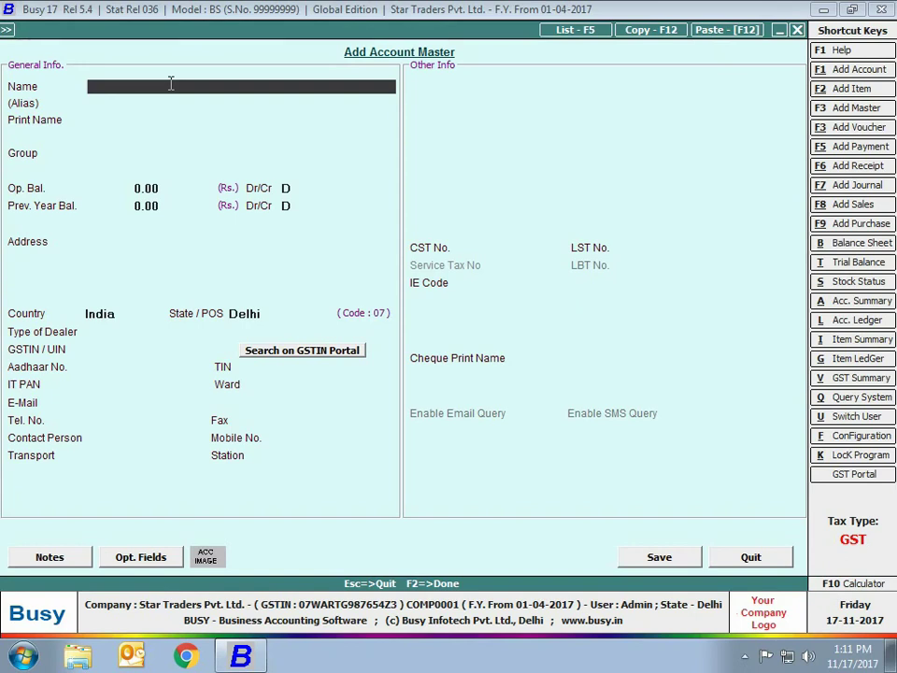
pyautogui.write('Arshia Enterprises')
pyautogui.press('Return')
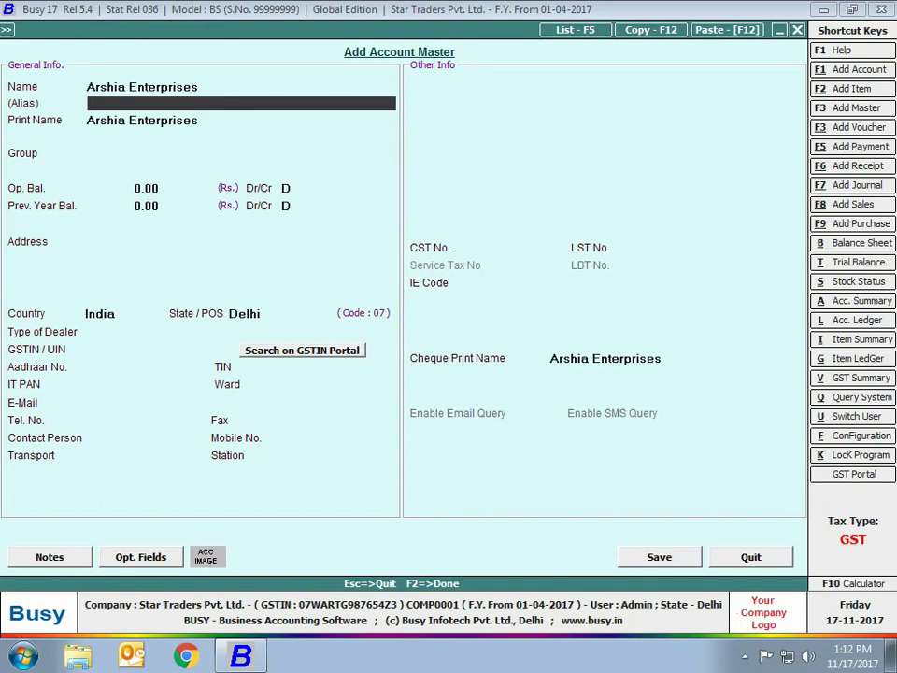
pyautogui.press('Return')
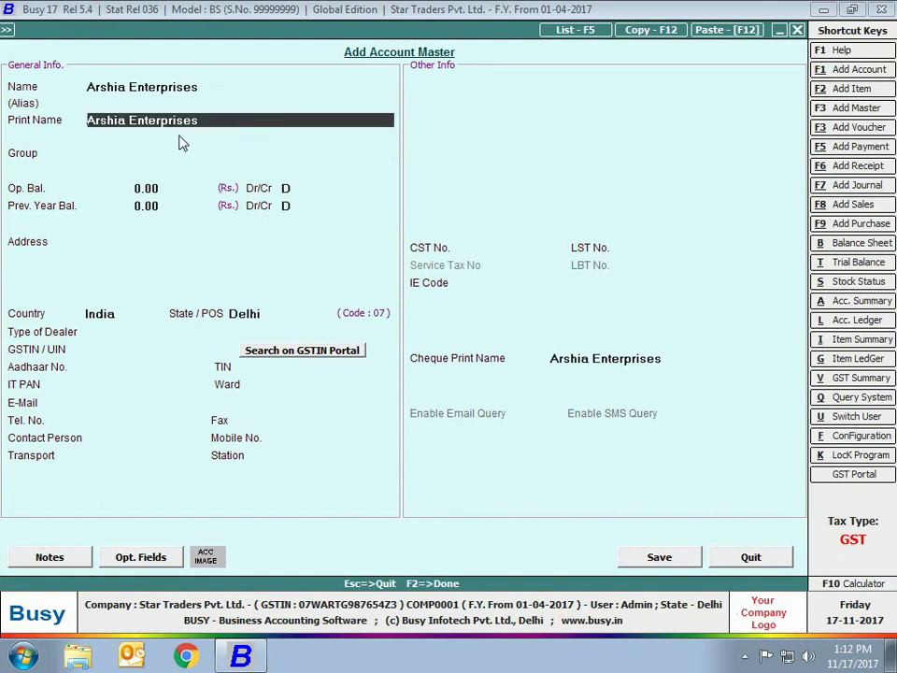
pyautogui.press('Return')
pyautogui.write('sun')
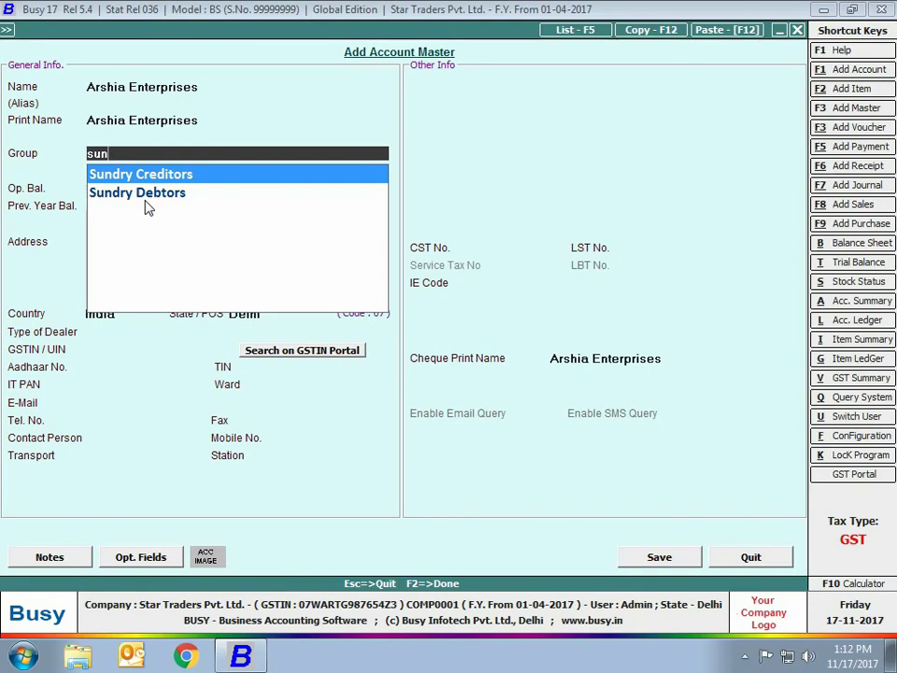
# Put the account under Sundry Debtors with a 10,000 debit opening balance
pyautogui.click(145, 196)
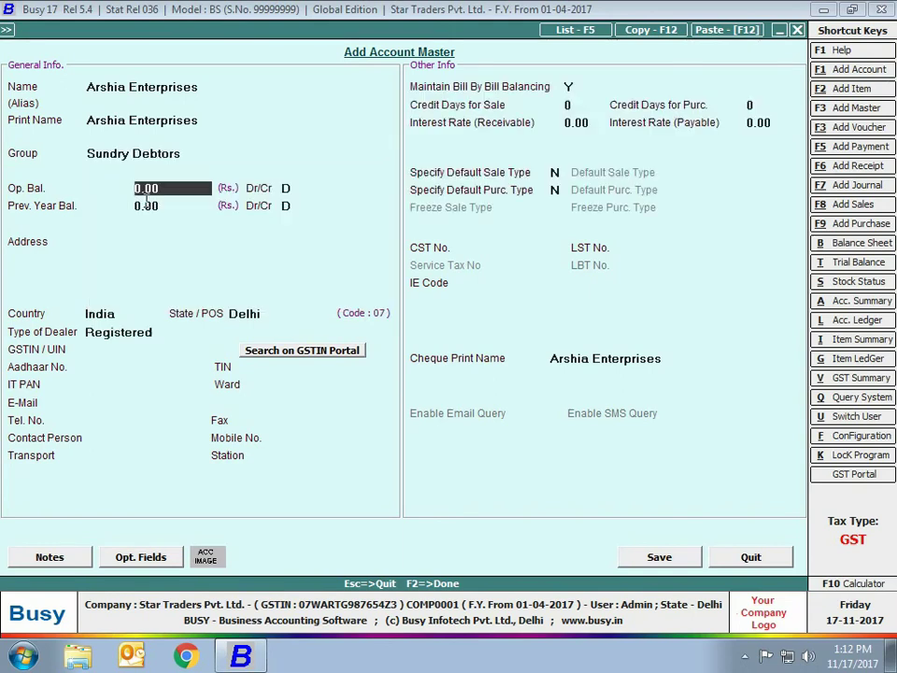
pyautogui.write('10000')
pyautogui.press('Return')
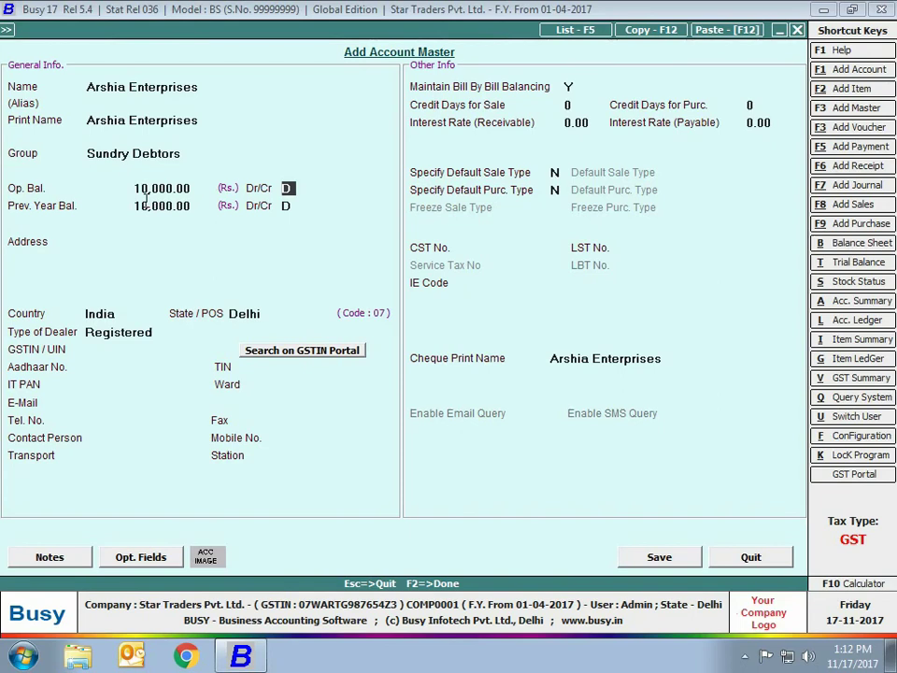
pyautogui.press('Return')
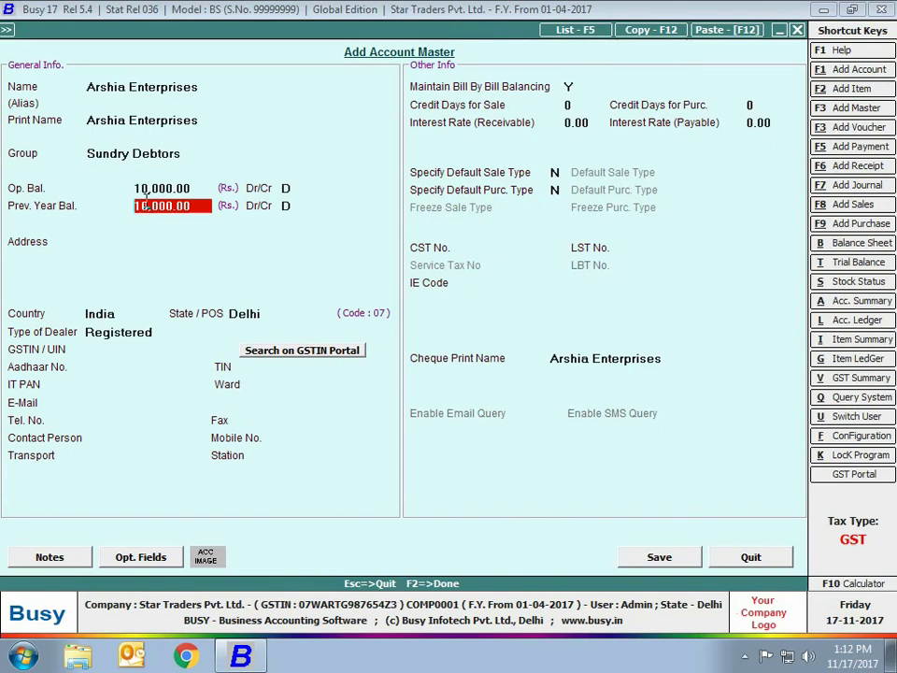
pyautogui.press('Return')
pyautogui.press('Return')
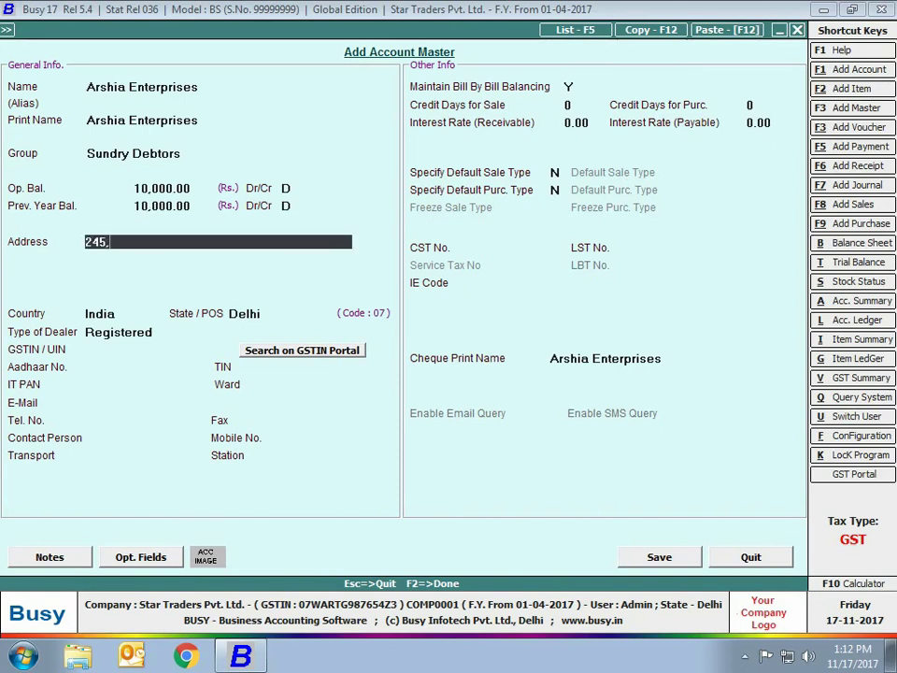
pyautogui.press('Return')
pyautogui.write('Karol Bagh')
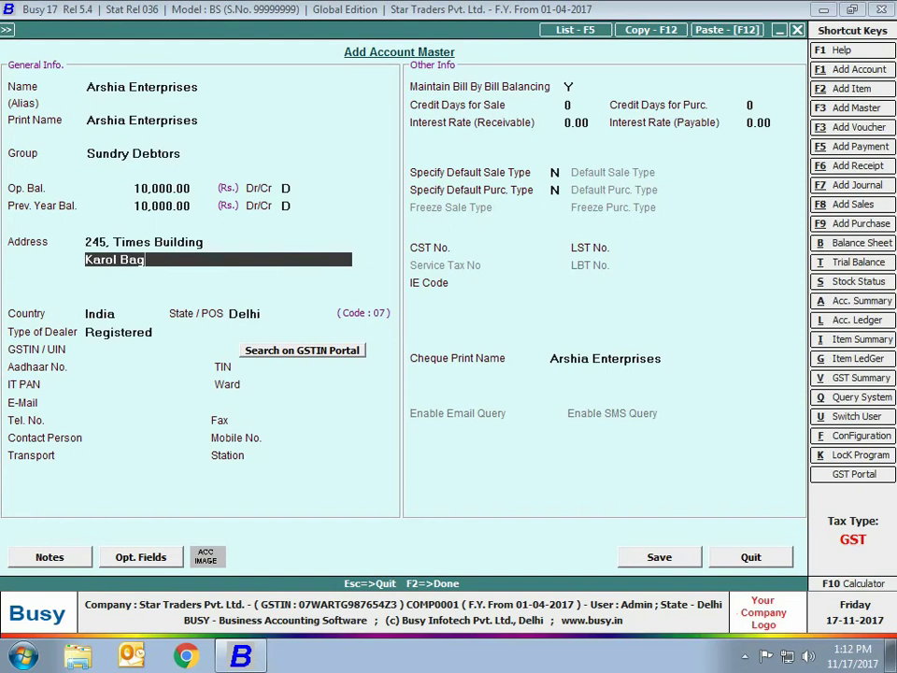
pyautogui.press('Return')
pyautogui.write('New Delhi - 110084')
pyautogui.press('Return')
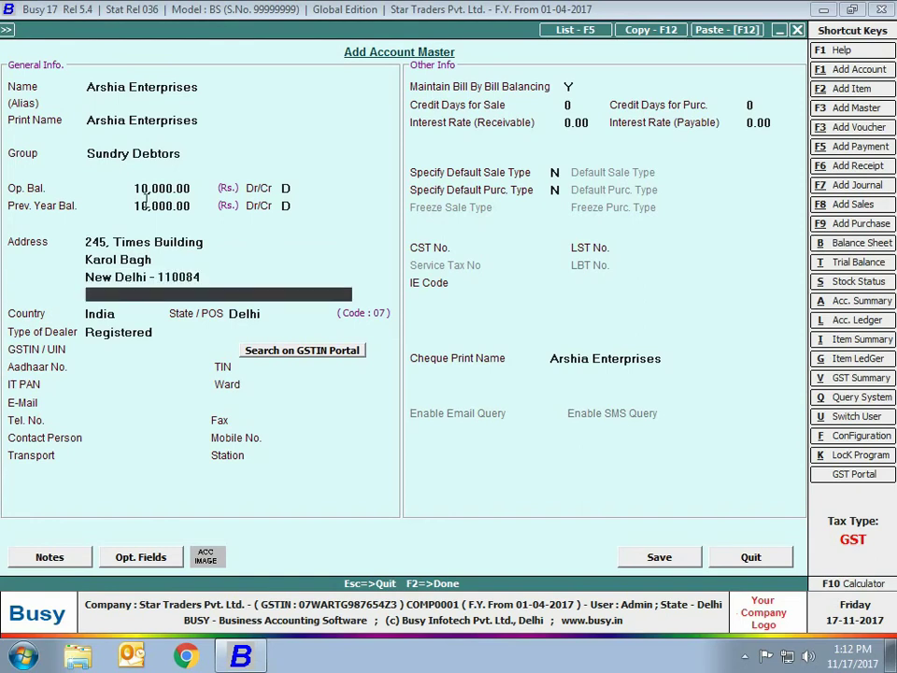
pyautogui.press('Return')
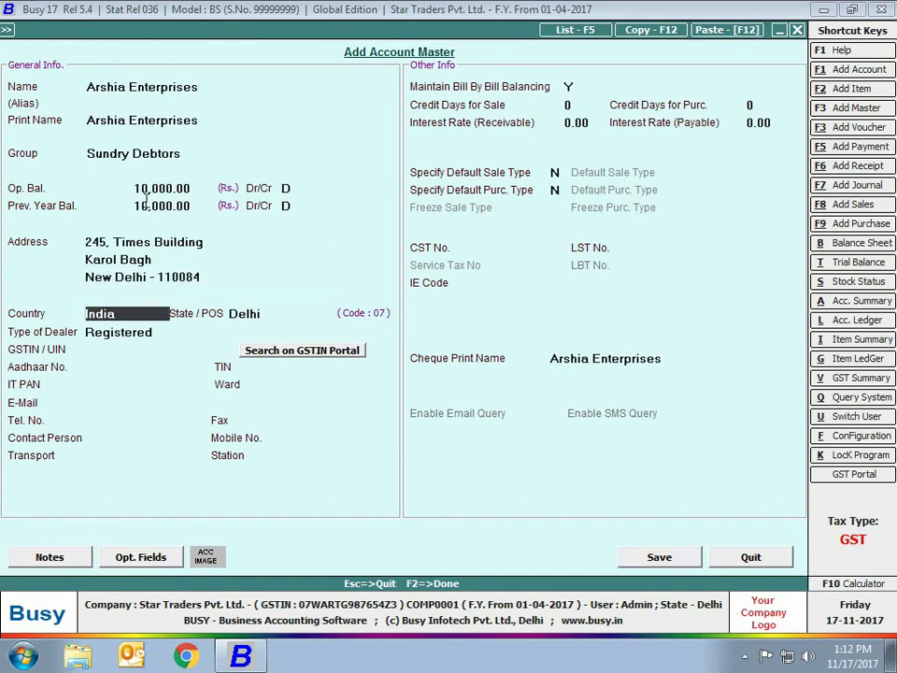
pyautogui.press('Return')
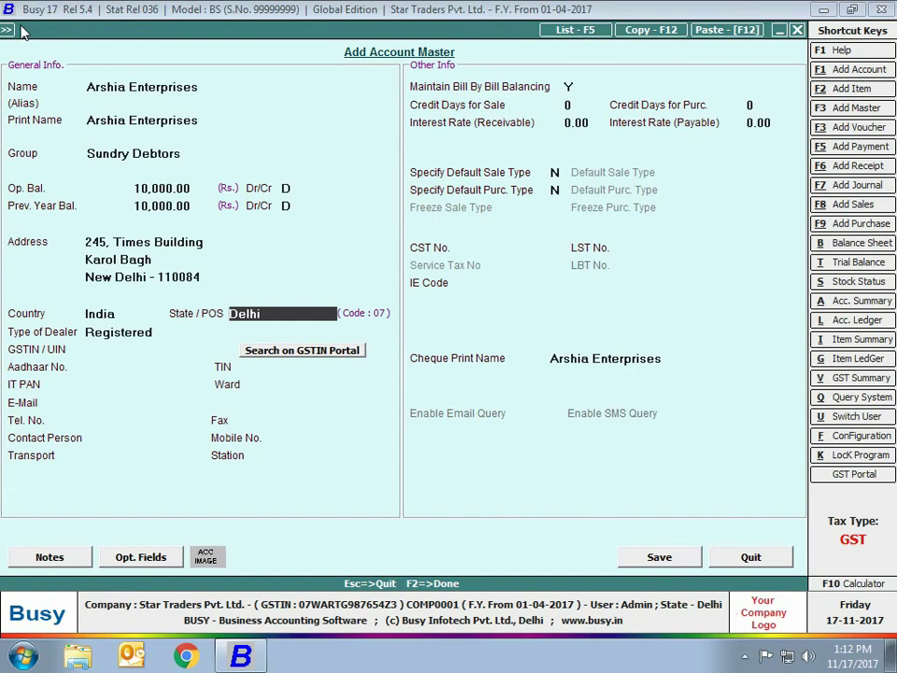
# Leave the Delhi state record unchanged, set dealer type to Registered, and enter the account's GSTIN
pyautogui.hotkey('ctrl', 'Return')
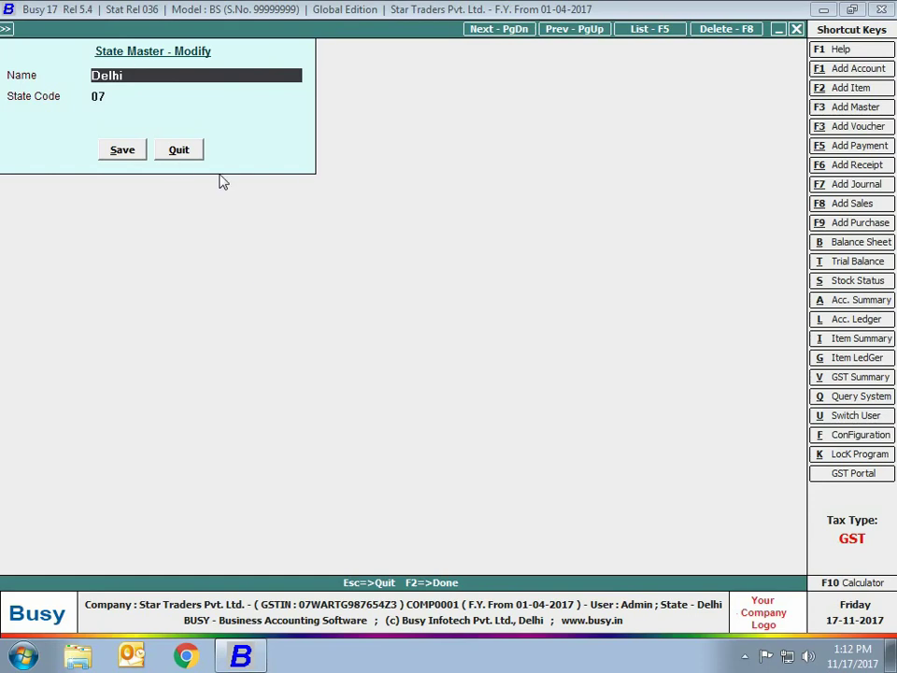
pyautogui.click(194, 147)
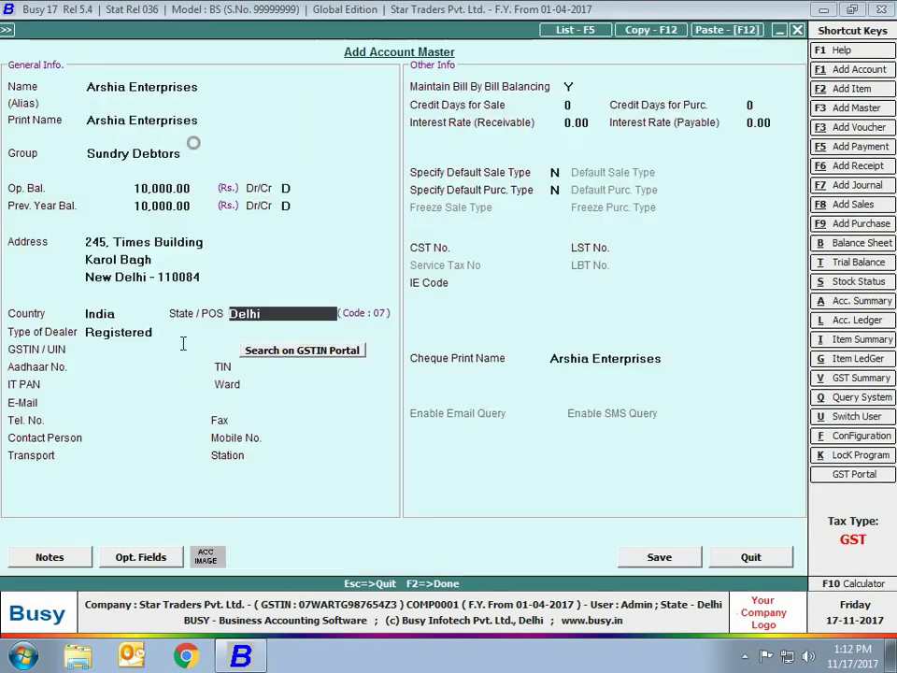
pyautogui.click(142, 336)
pyautogui.press('Down')
pyautogui.press('Down')
pyautogui.press('Up')
pyautogui.press('Up')
pyautogui.press('Up')
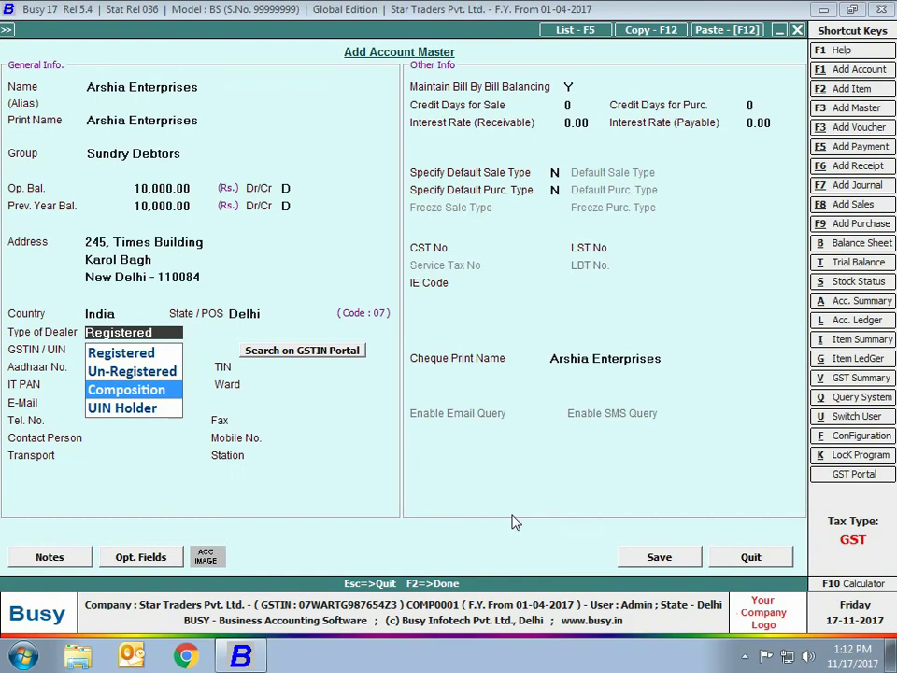
pyautogui.press('Return')
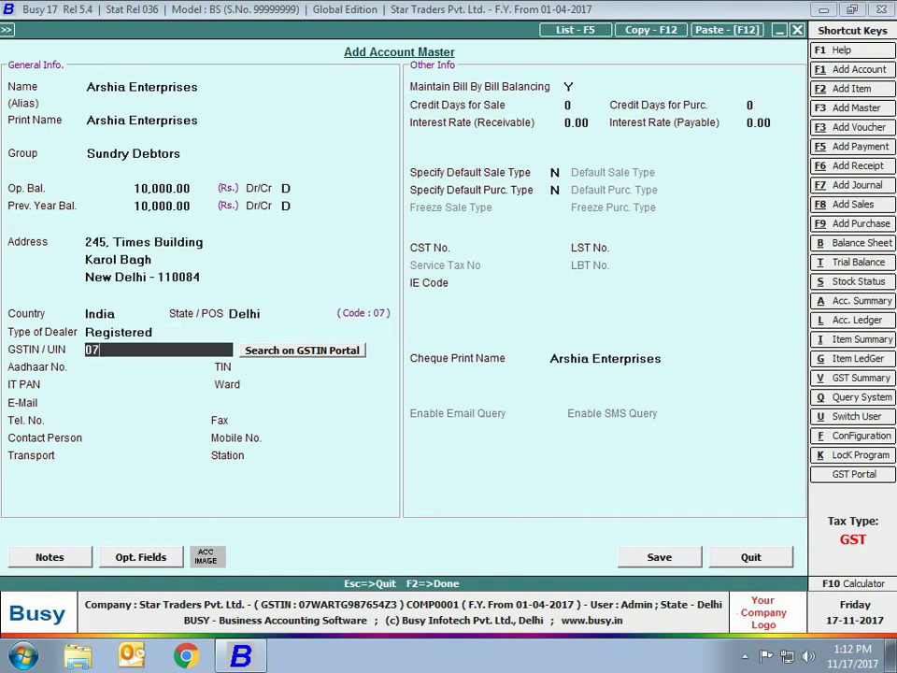
pyautogui.press('Return')
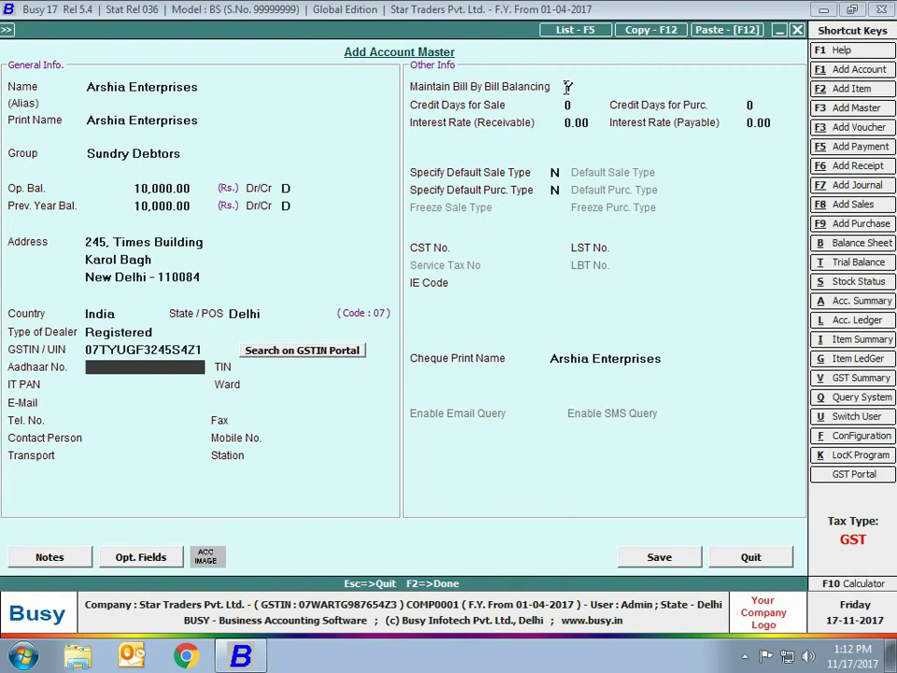
# Keep bill-by-bill balancing on, set 30 credit days and 1.00 interest for sales and purchases, then save
pyautogui.click(568, 86)
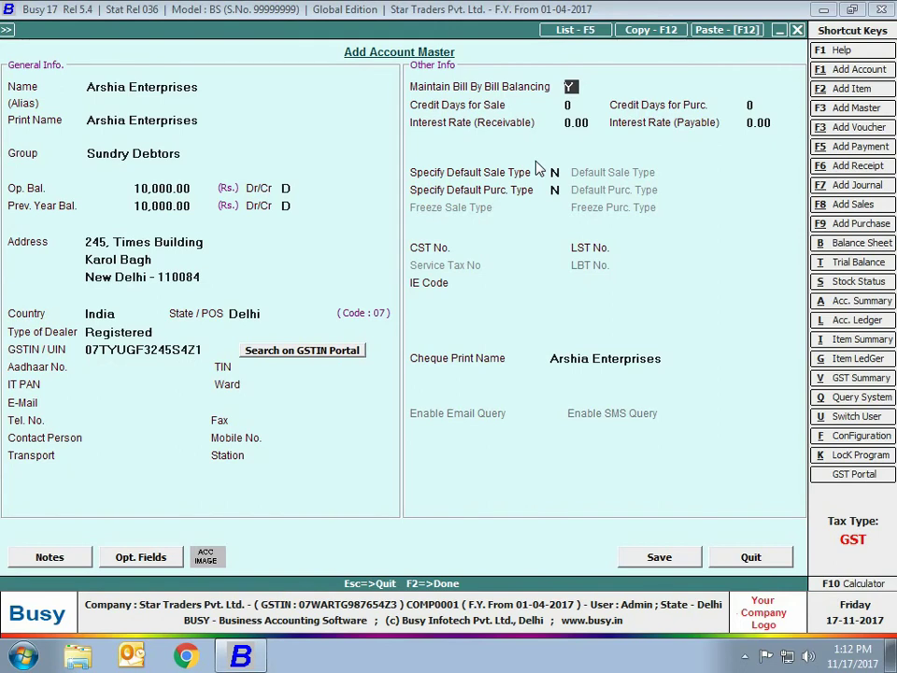
pyautogui.press('Return')
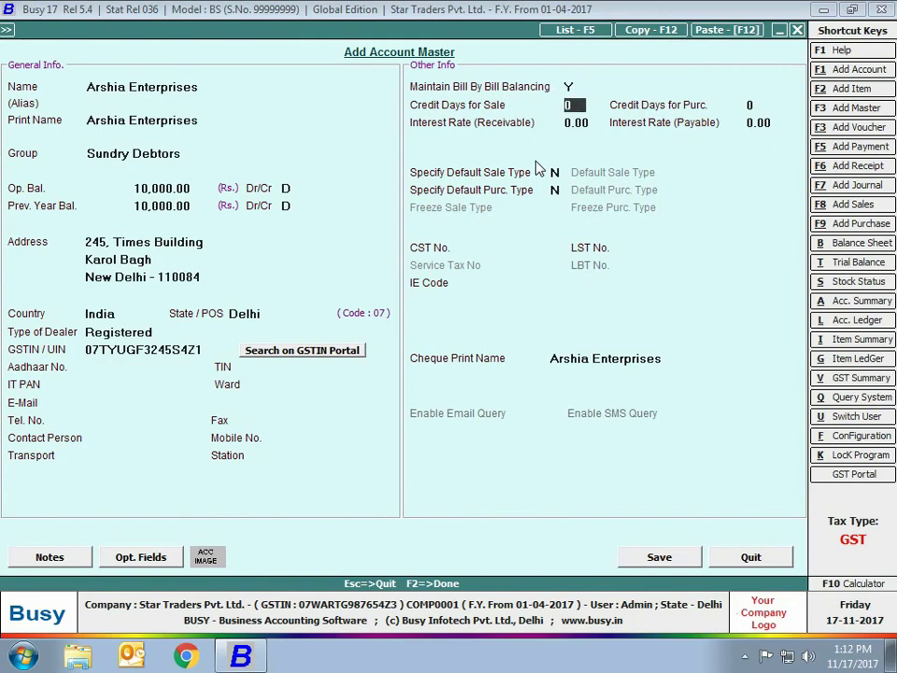
pyautogui.write('30')
pyautogui.press('Return')
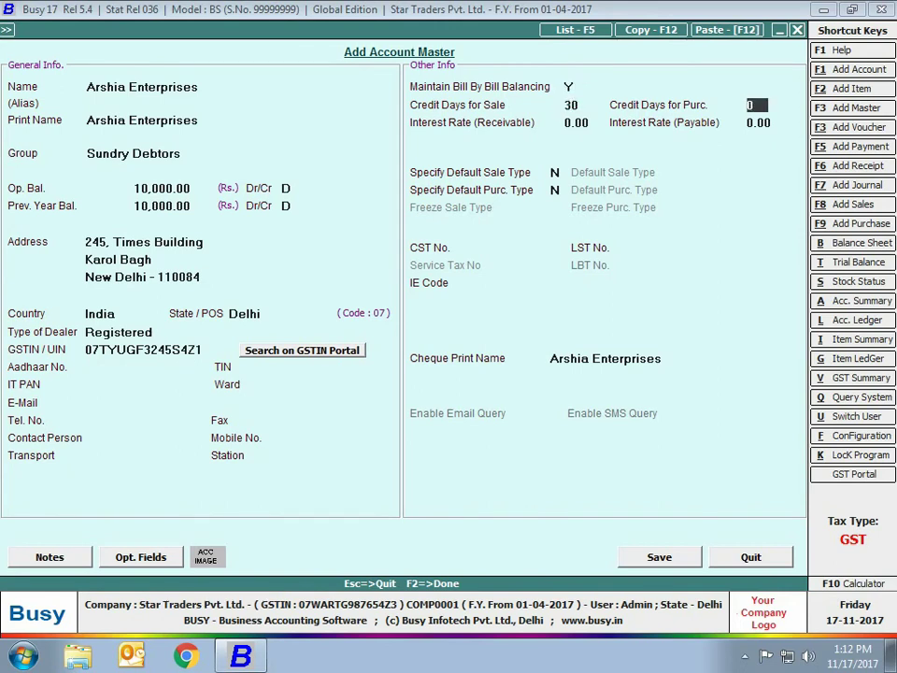
pyautogui.write('30')
pyautogui.press('Return')
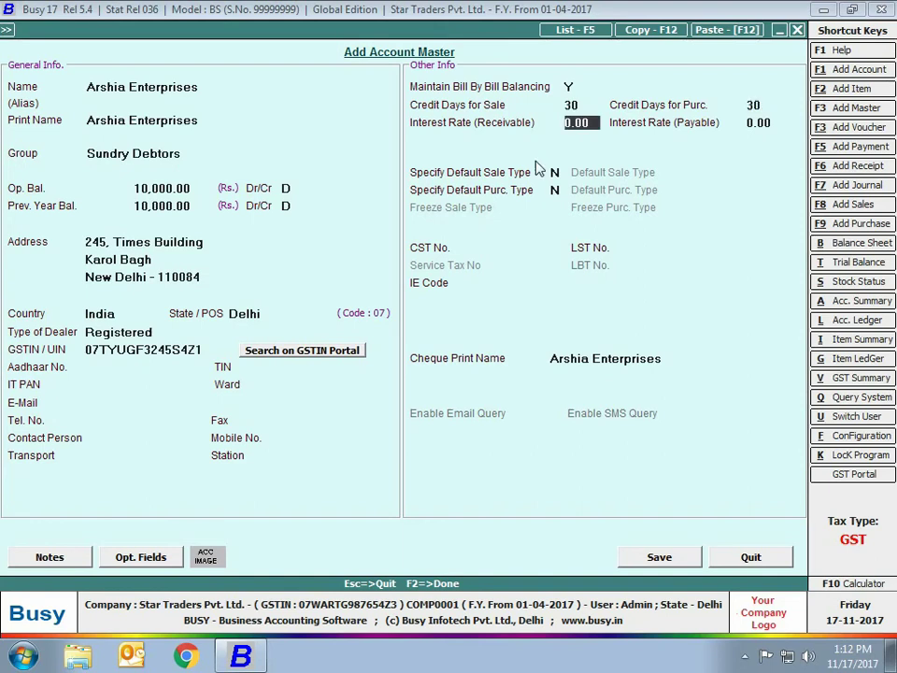
pyautogui.write('1')
pyautogui.press('Return')
pyautogui.write('1')
pyautogui.press('Return')
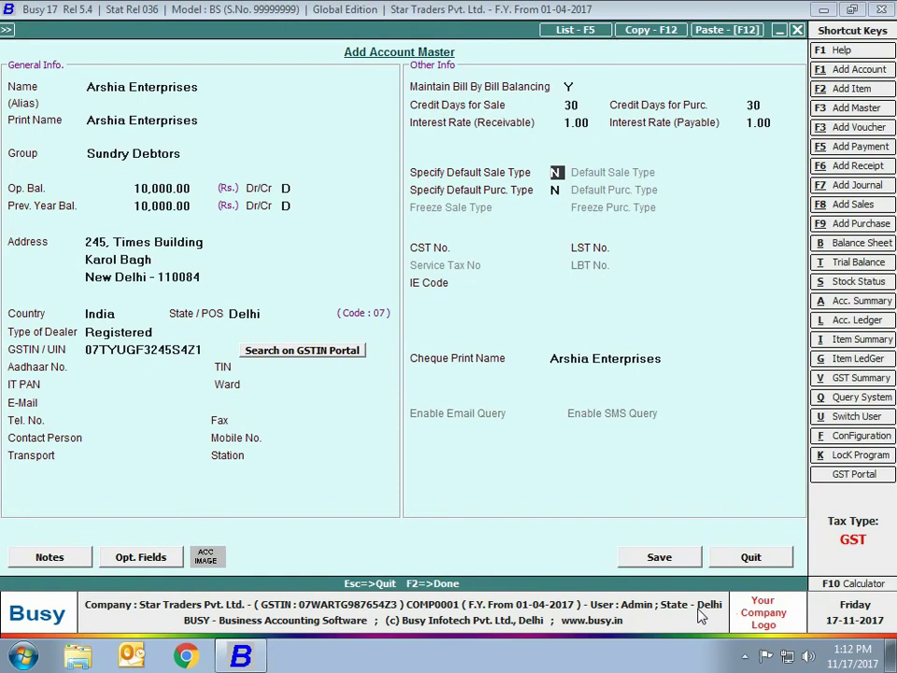
pyautogui.click(663, 559)
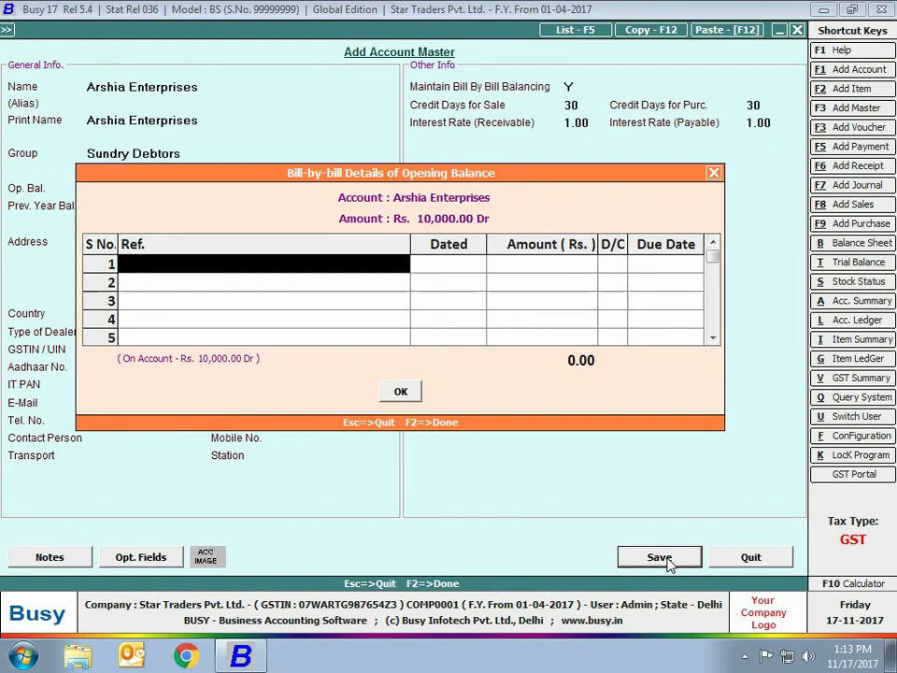
# Record opening bill Ref545/31March dated 31-03-2017 for 10,000.00 Dr and confirm to save the account
pyautogui.write('Re')
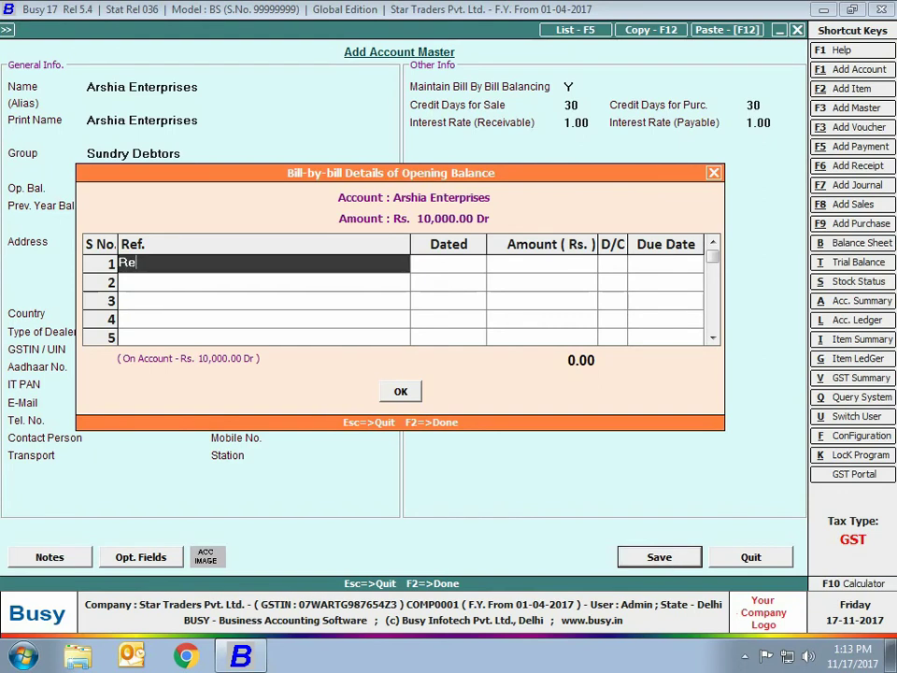
pyautogui.write('f545/31March')
pyautogui.press('Return')
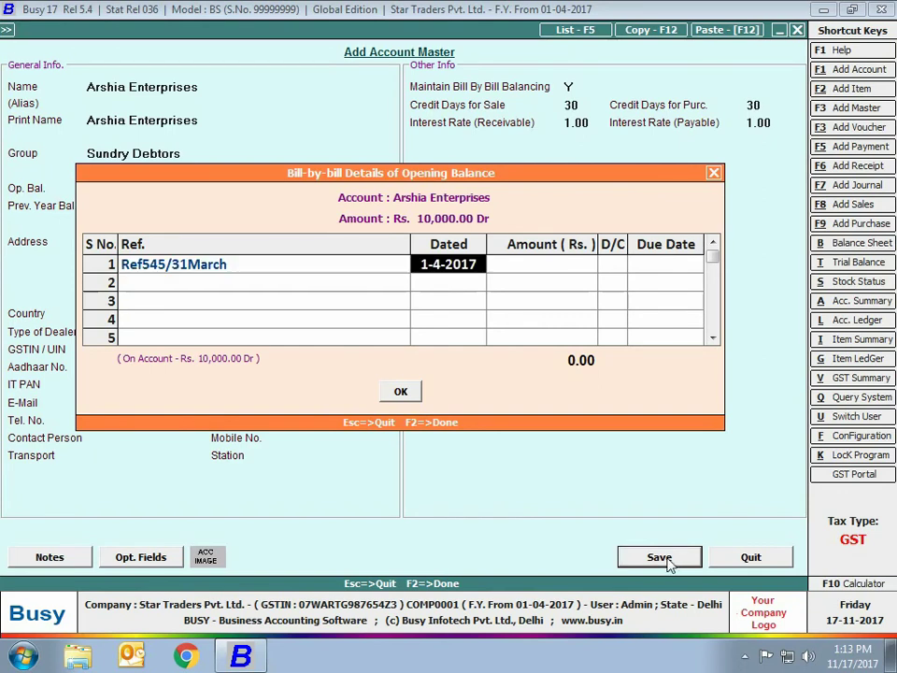
pyautogui.write('31-03-201')
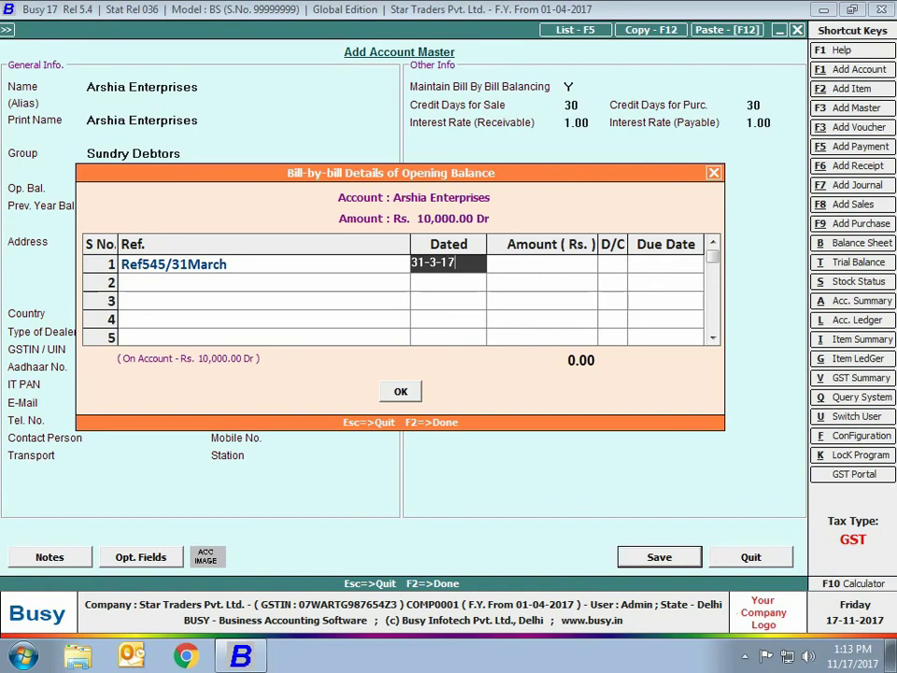
pyautogui.write('7')
pyautogui.press('Return')
pyautogui.press('Return')
pyautogui.press('Return')
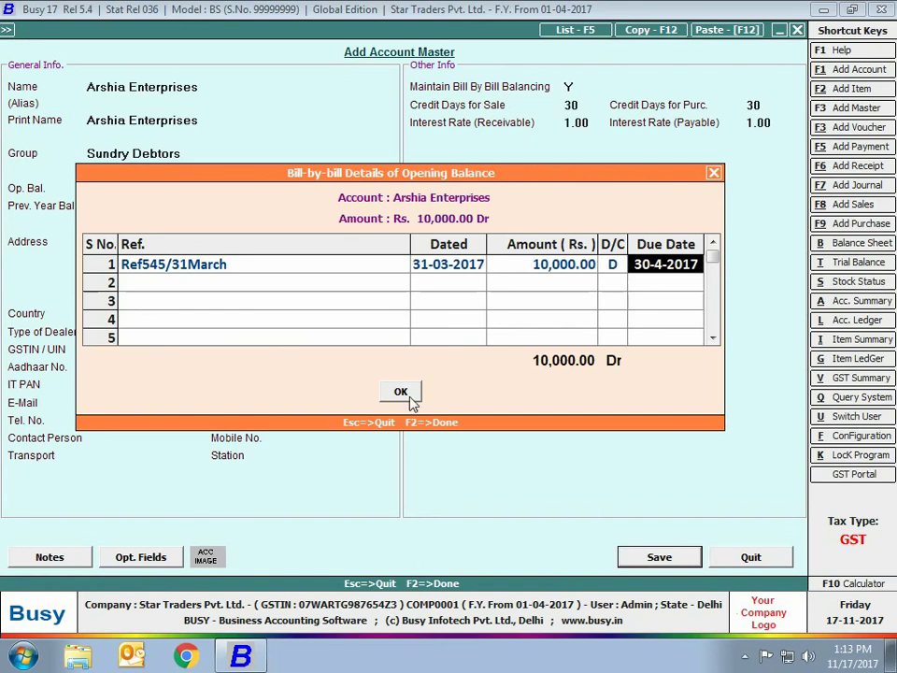
pyautogui.click(408, 395)
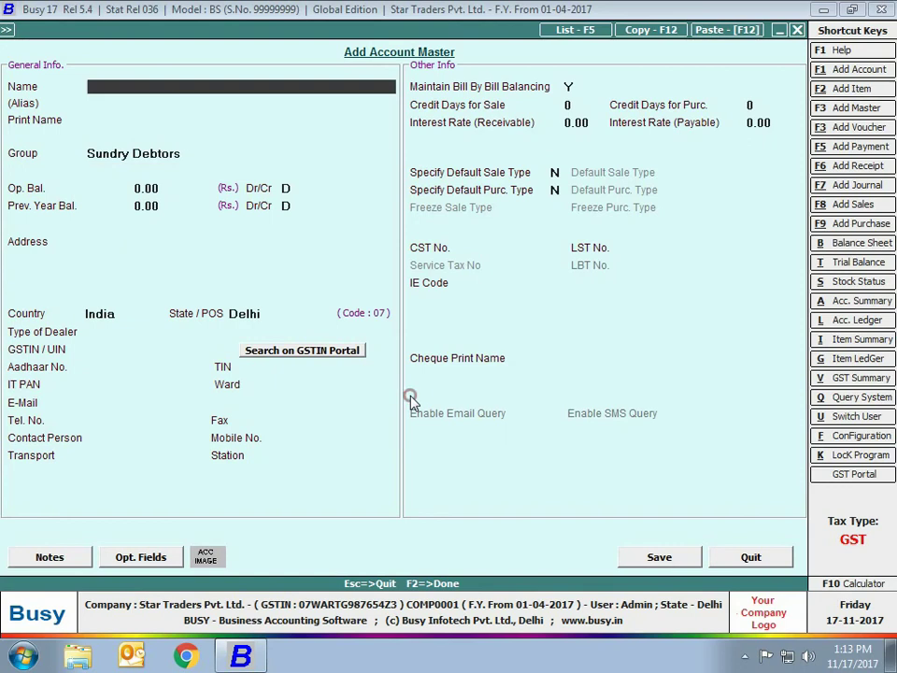
# Create account State Bank of India, alias SBI, under Bank Accounts with a 25,000 opening balance
pyautogui.write('State Bank of India')
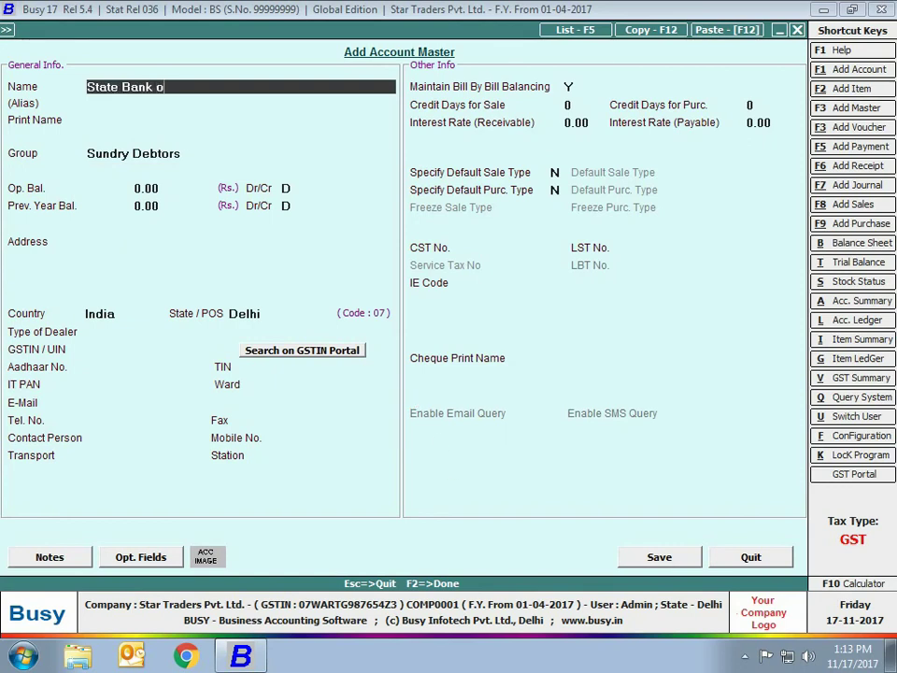
pyautogui.press('Return')
pyautogui.write('SBI')
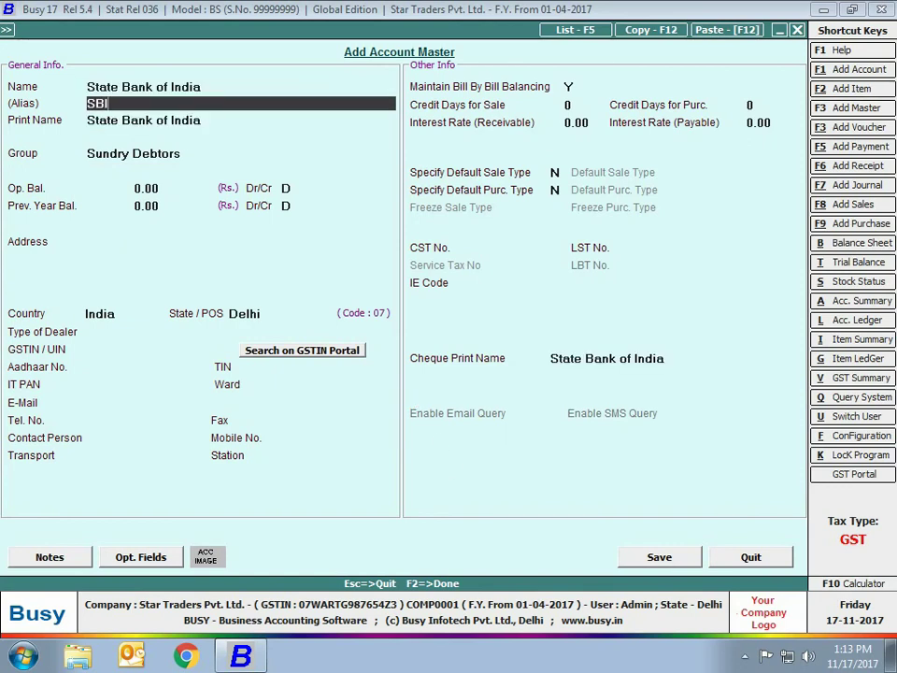
pyautogui.press('Return')
pyautogui.press('Return')
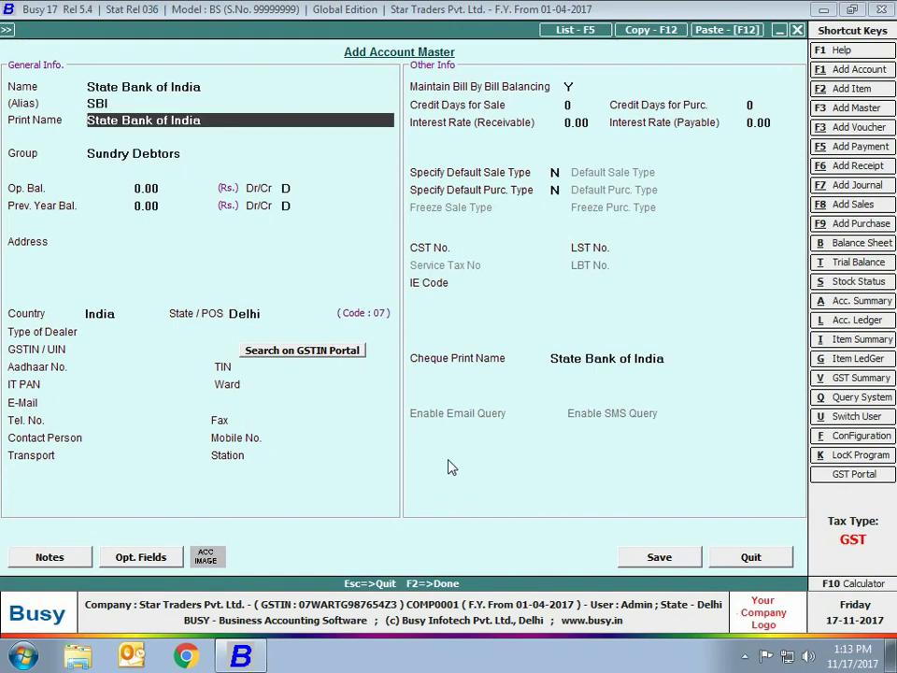
pyautogui.press('Return')
pyautogui.write('bank')
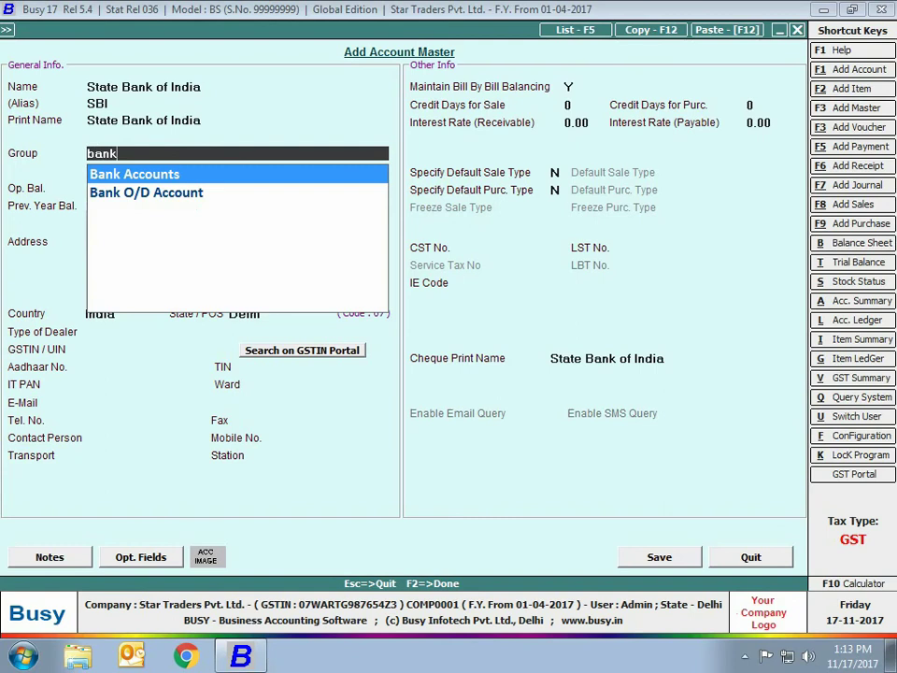
pyautogui.press('Return')
pyautogui.write('2')
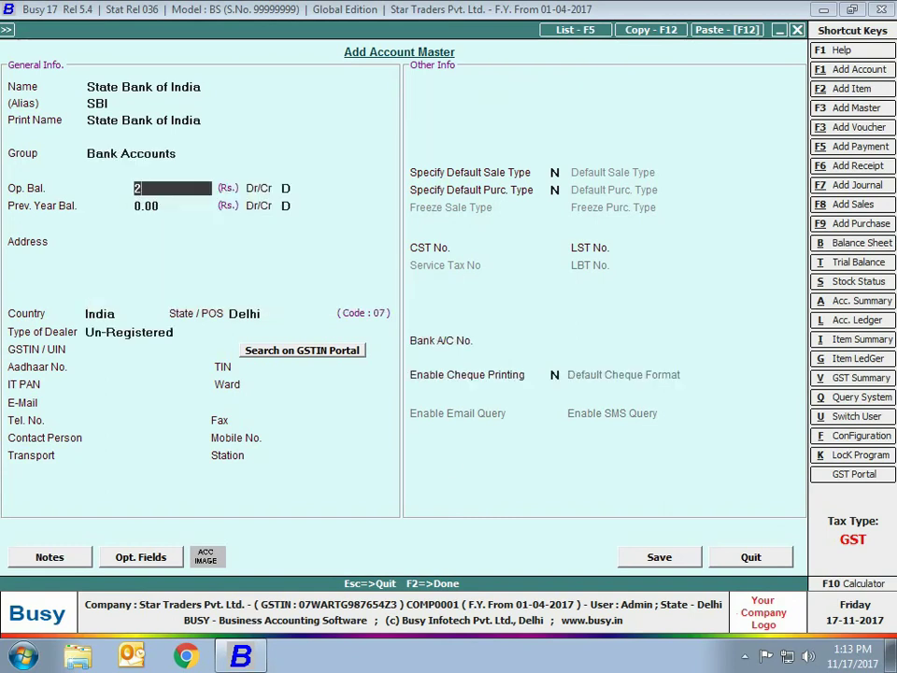
pyautogui.write('5,0000')
pyautogui.press('Return')
pyautogui.press('Return')
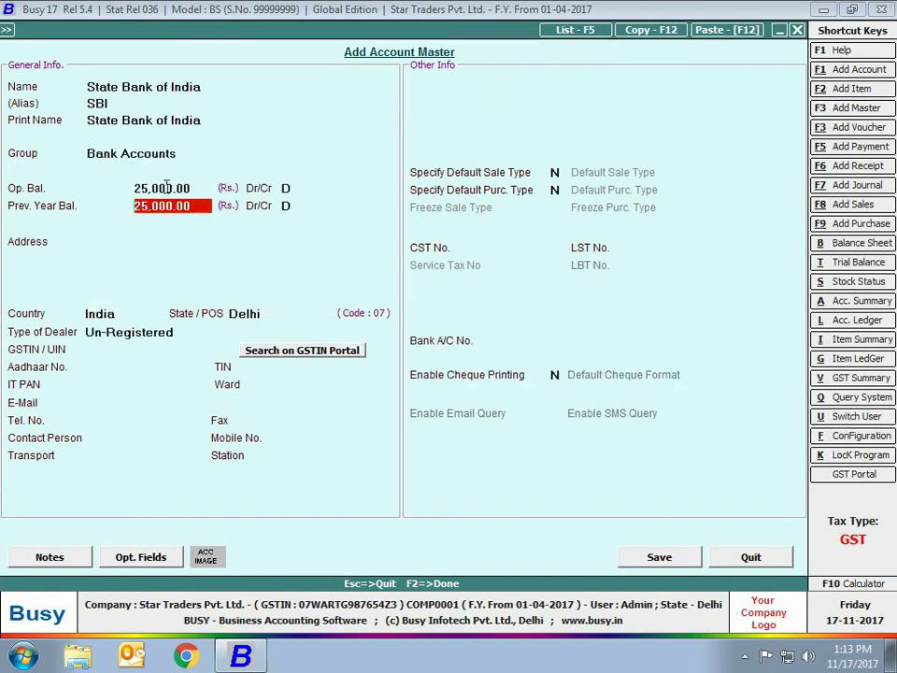
# Mark it a Registered dealer with its GSTIN, save, and move to the uncleared cheques-issued list
pyautogui.click(107, 342)
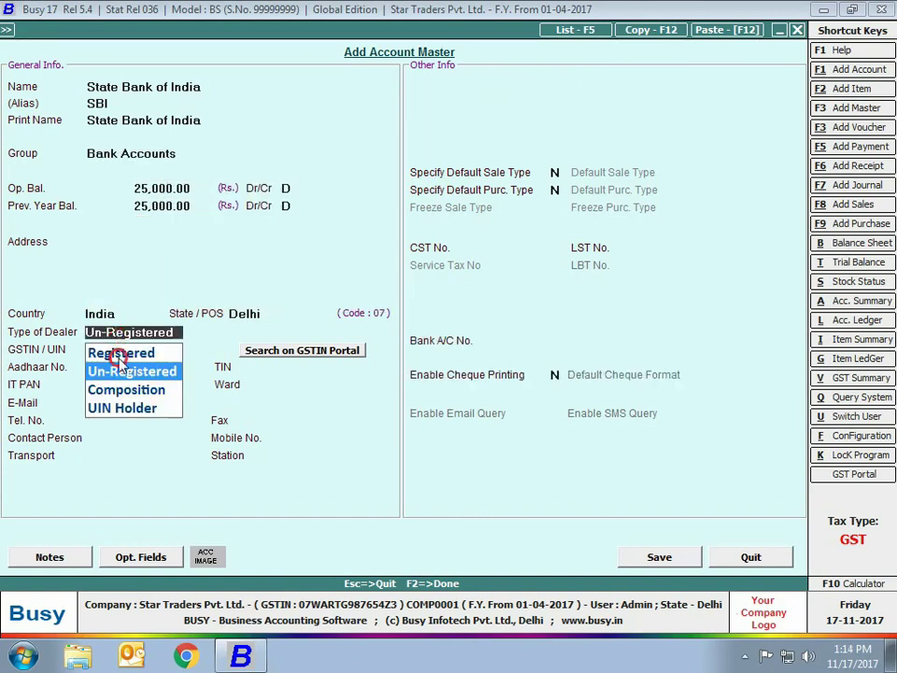
pyautogui.click(116, 354)
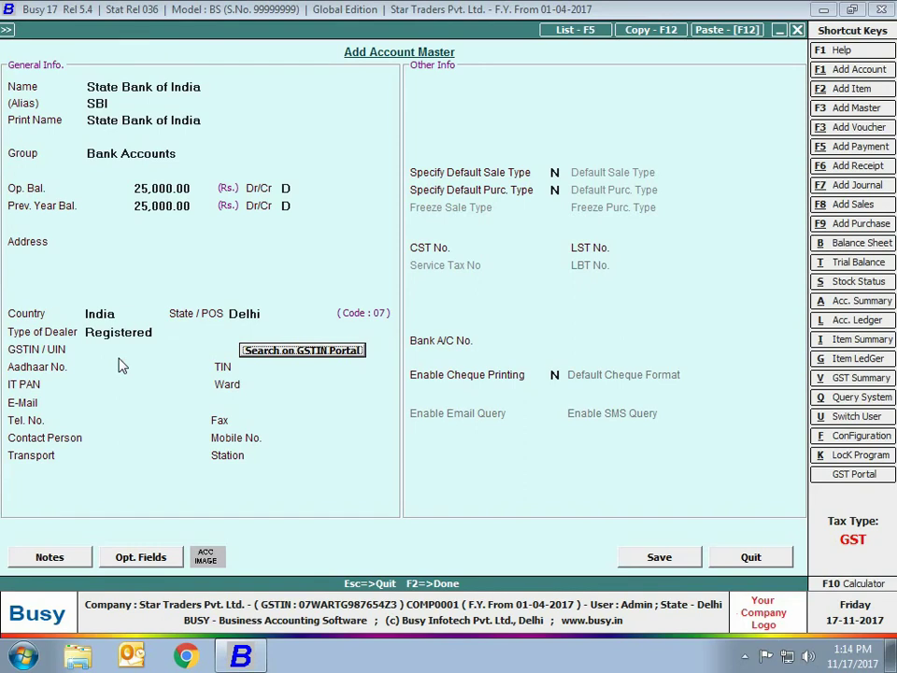
pyautogui.click(121, 349)
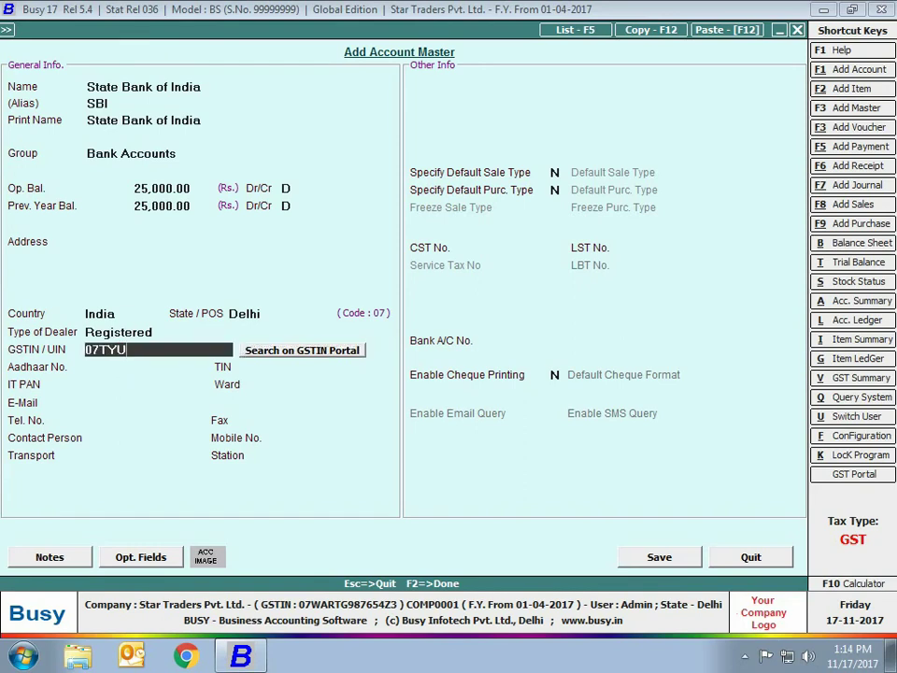
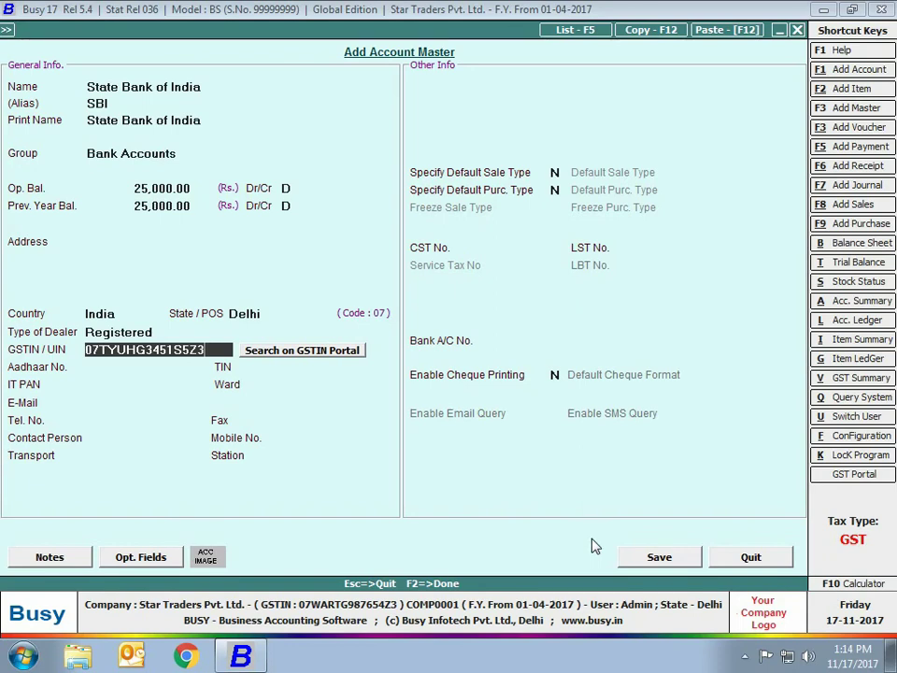
pyautogui.click(637, 551)
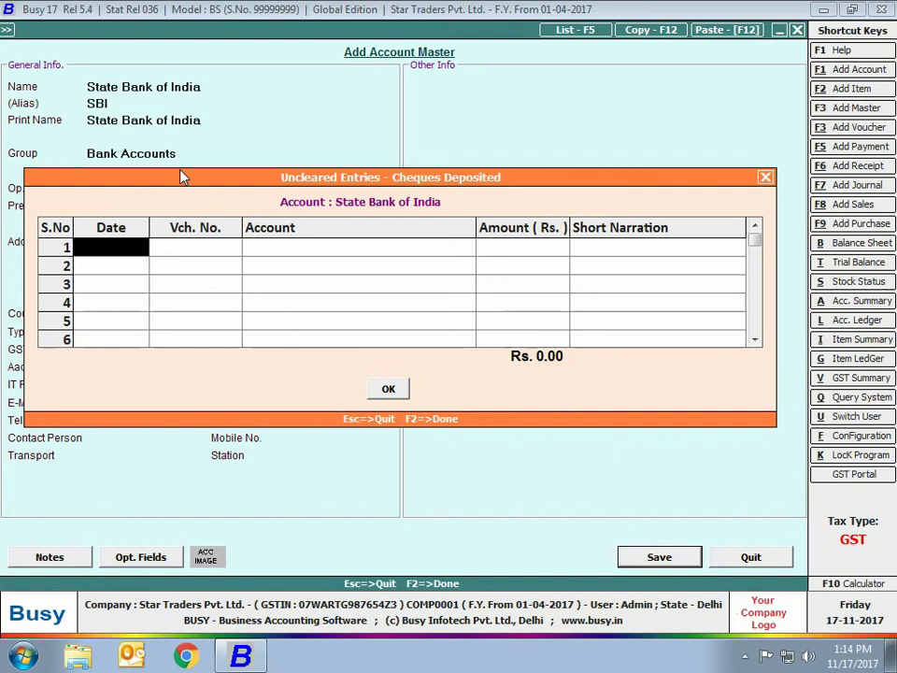
pyautogui.press('F2')
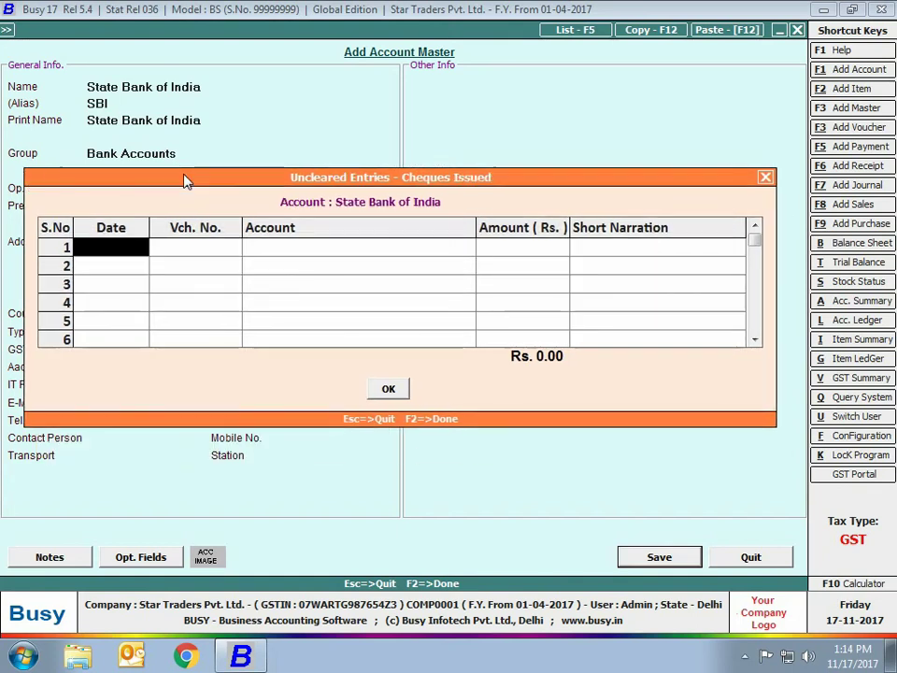
# Enter uncleared cheque voucher 245, dated 31-3-17, to Arshia Enterprises for 25,000
pyautogui.write('31-3-17')
pyautogui.press('Return')
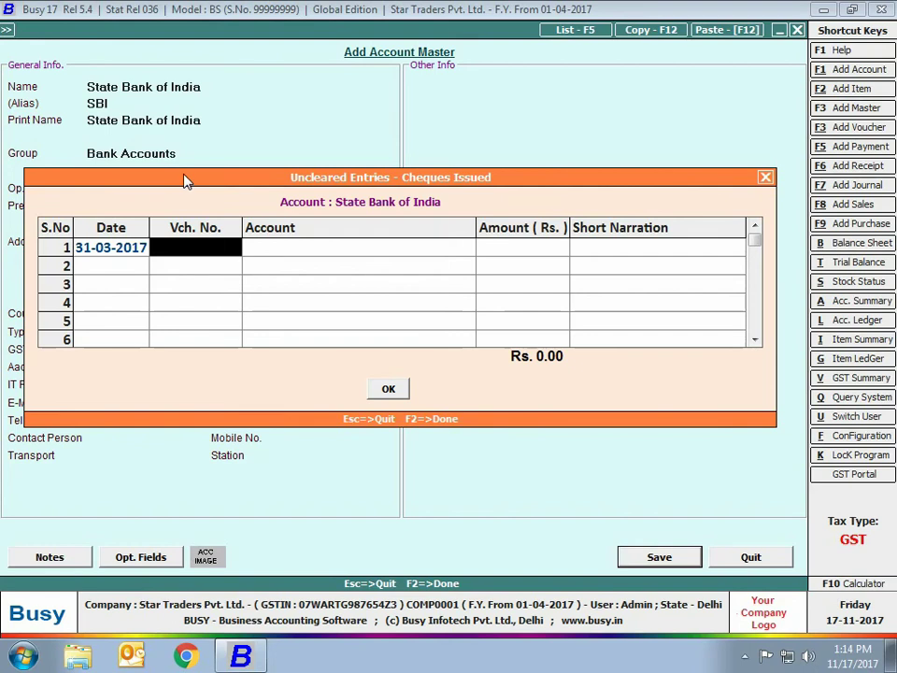
pyautogui.write('245')
pyautogui.press('Return')
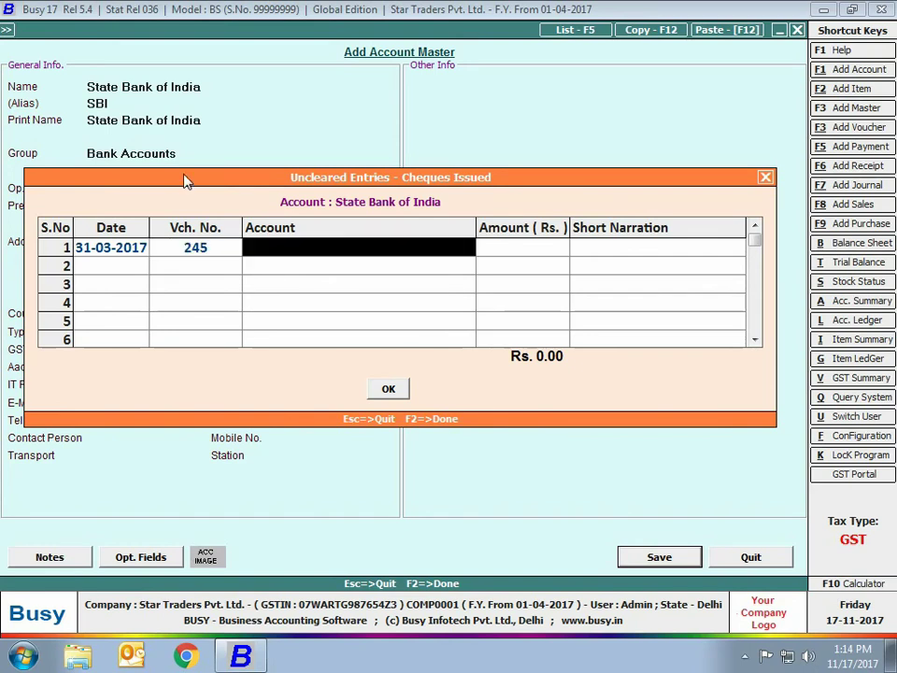
pyautogui.write('ar')
pyautogui.press('Return')
pyautogui.write('25000')
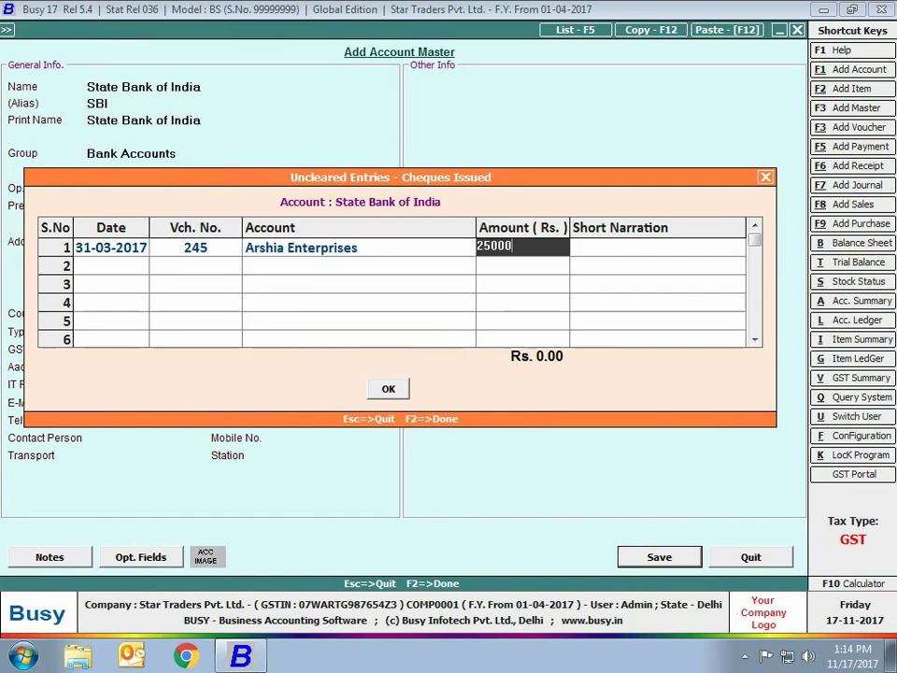
pyautogui.press('Return')
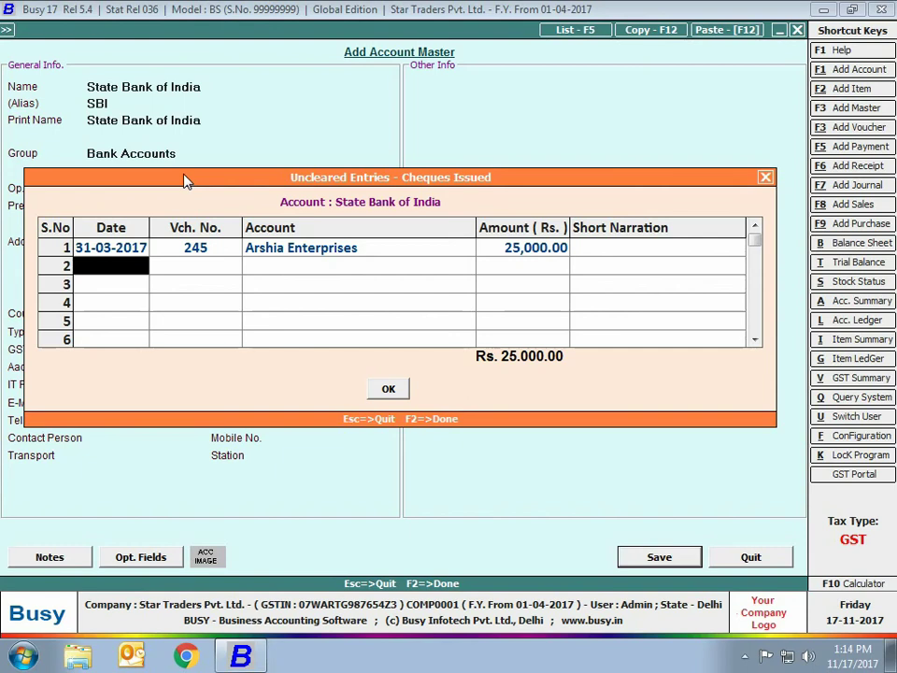
# Save the SBI account and create Office Maintenance Expense under Expenses (Indirect/Admn.)
pyautogui.press('F2')
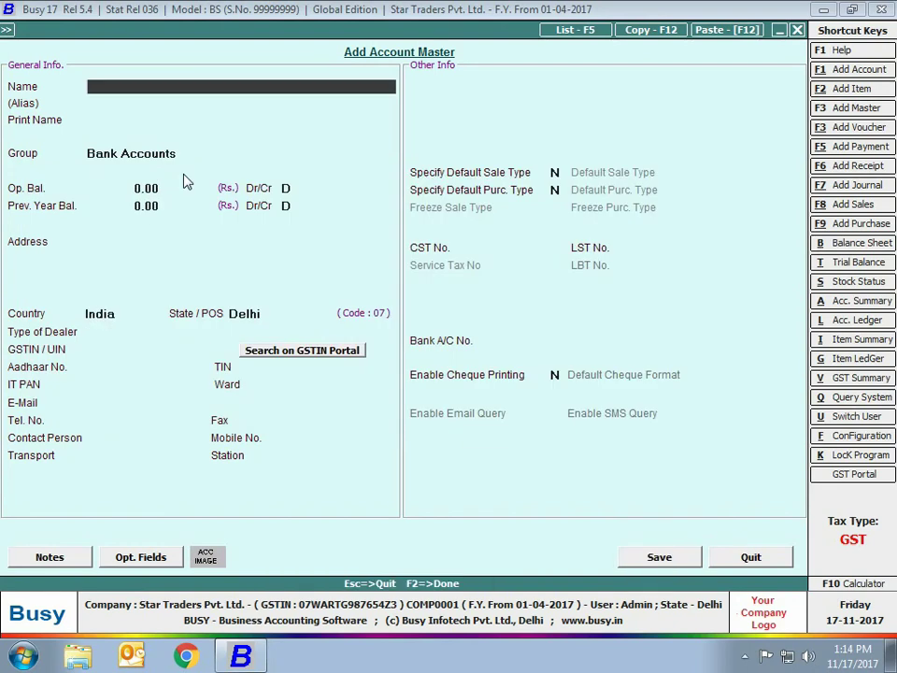
pyautogui.write('Office Maintenance Expense')
pyautogui.press('Return')
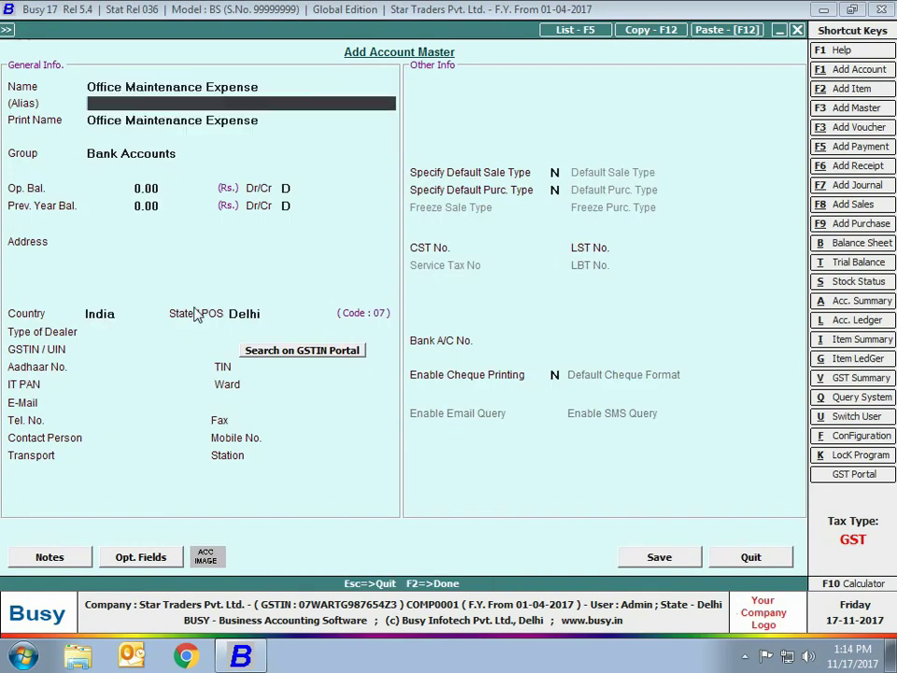
pyautogui.press('Return')
pyautogui.press('Return')
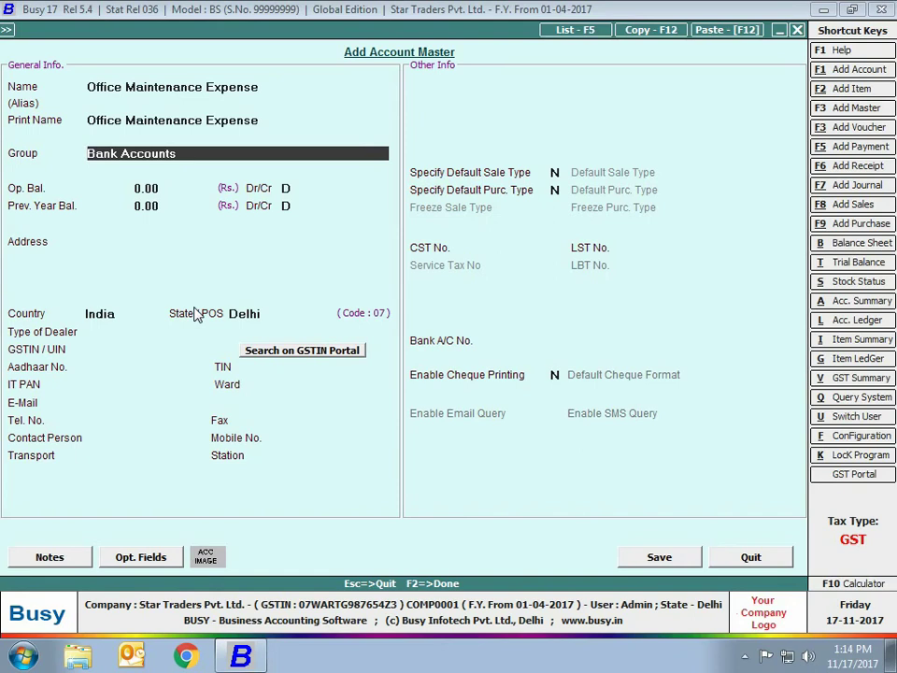
pyautogui.write('ex')
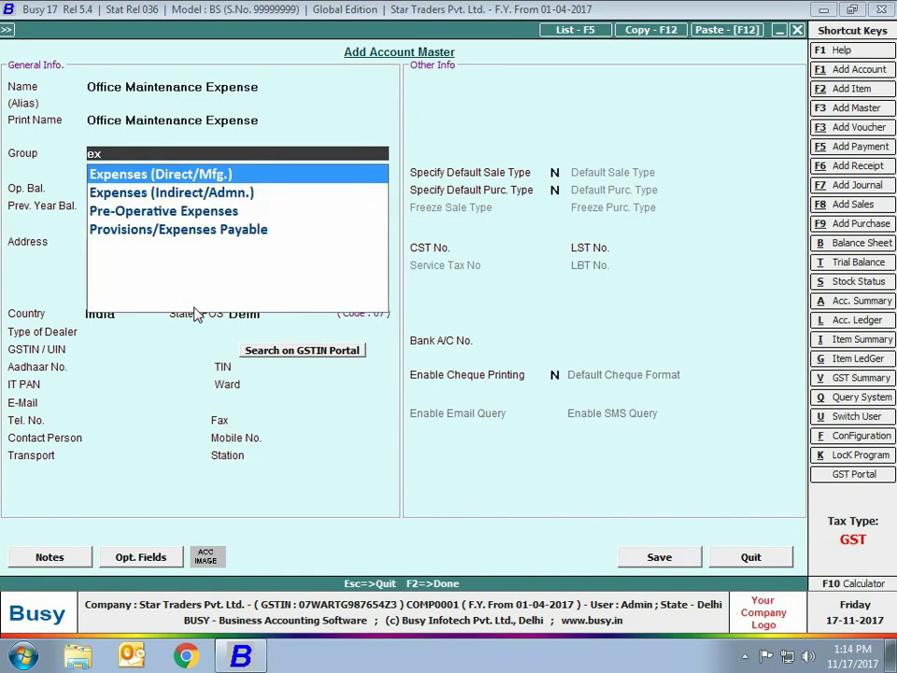
pyautogui.press('Down')
pyautogui.press('Return')
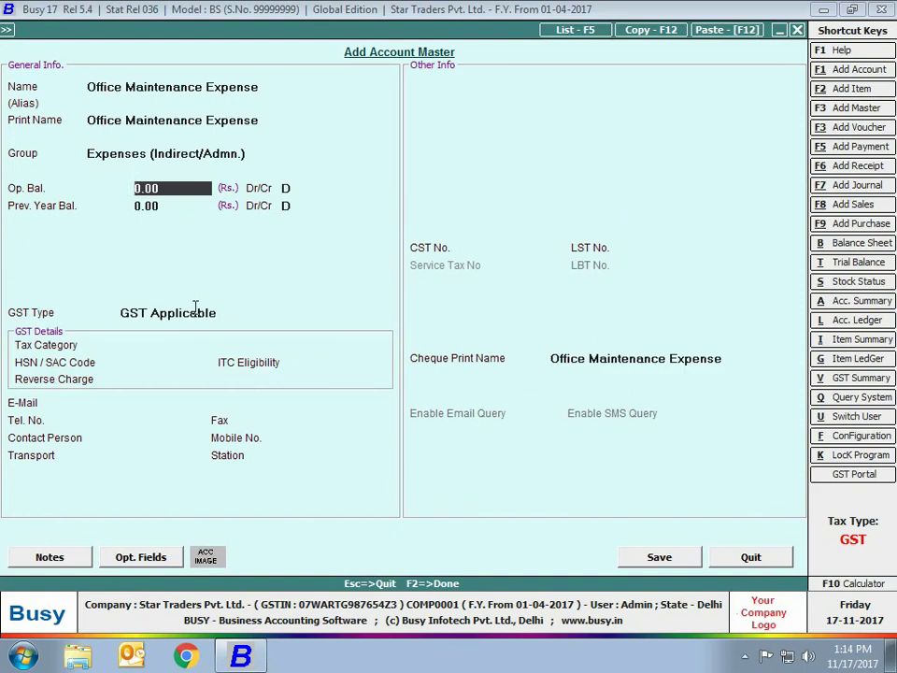
# Review the GST type options and keep GST Applicable for the expense account
pyautogui.click(195, 309)
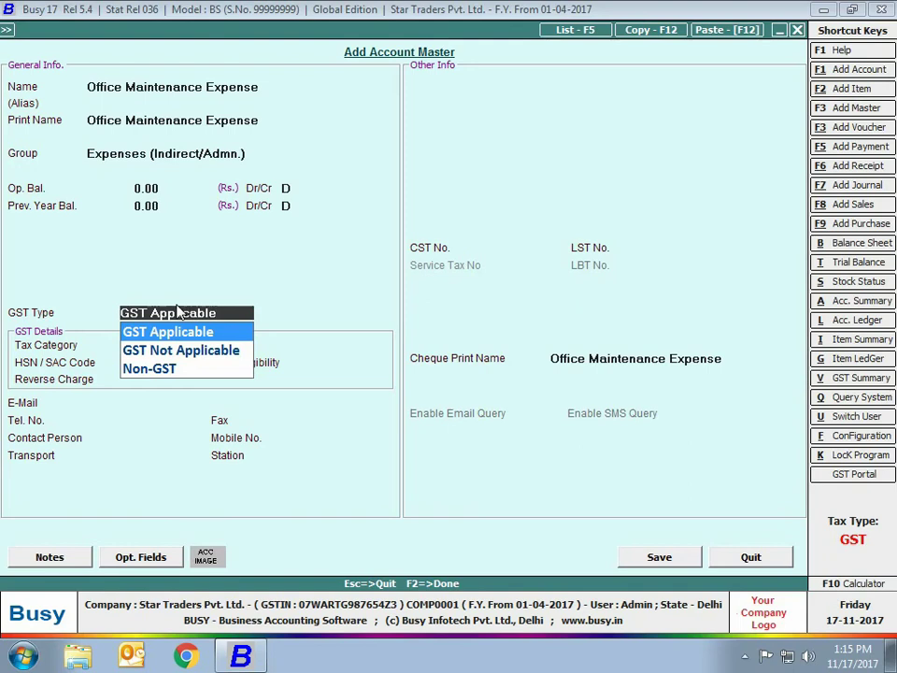
pyautogui.press('Down')
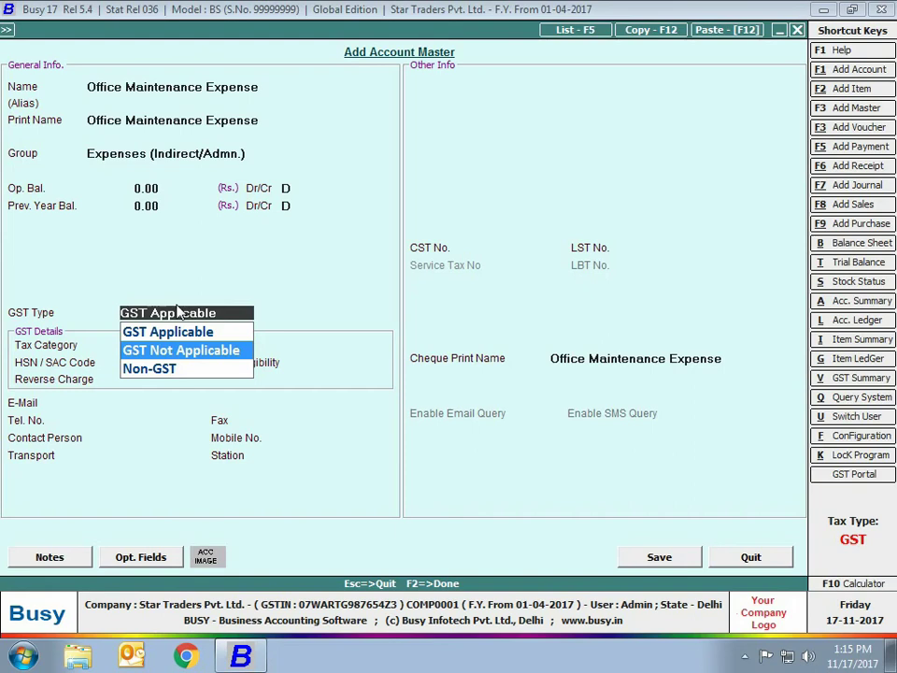
pyautogui.press('Down')
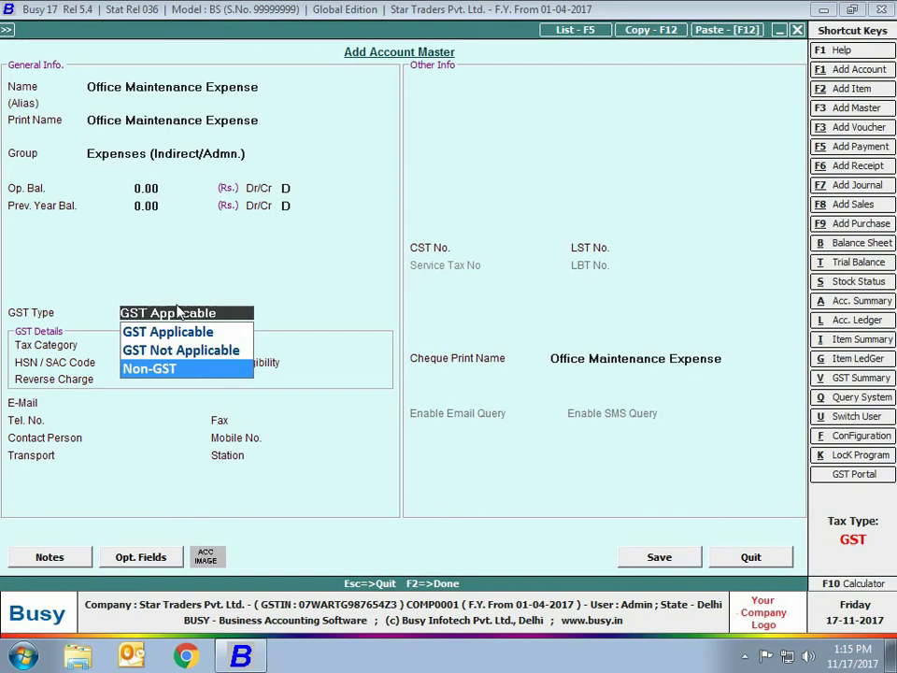
pyautogui.press('Up')
pyautogui.press('Up')
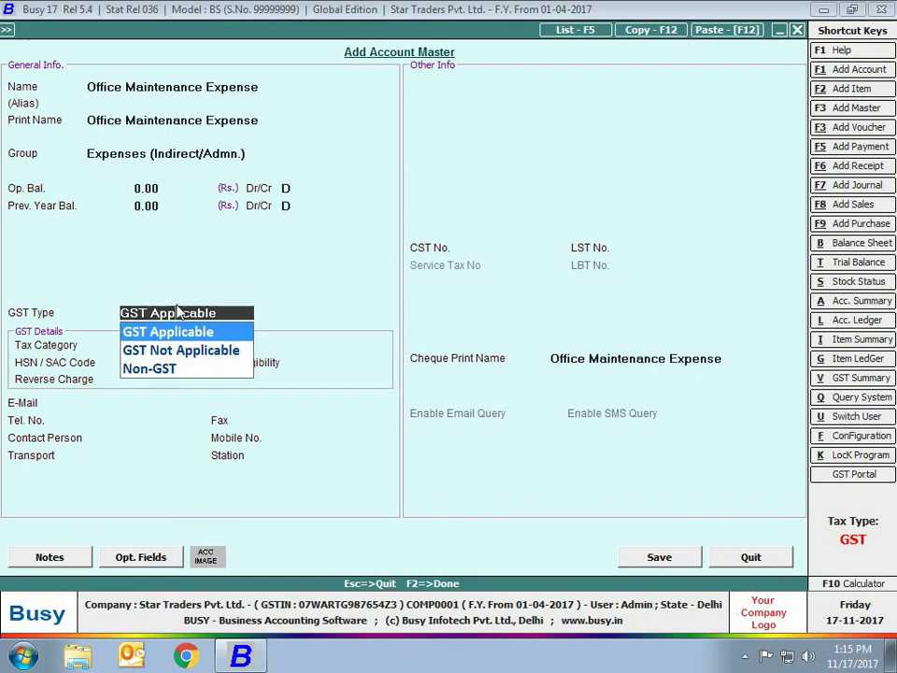
pyautogui.press('Return')
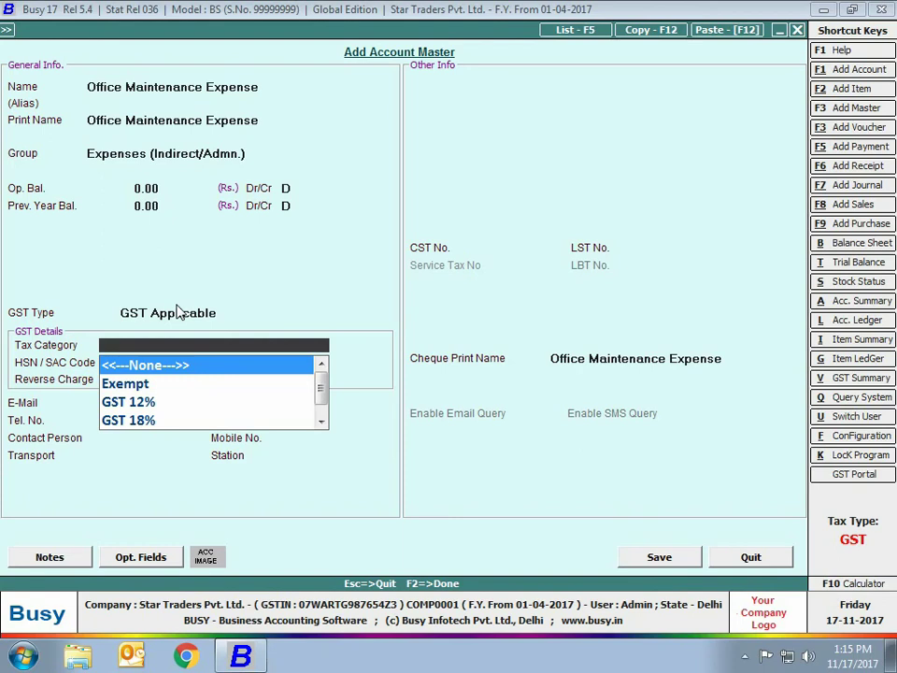
# Set tax category GST 28%, leave HSN/SAC blank, and choose Input Goods for ITC eligibility
pyautogui.press('Down')
pyautogui.press('Down')
pyautogui.press('Down')
pyautogui.press('Down')
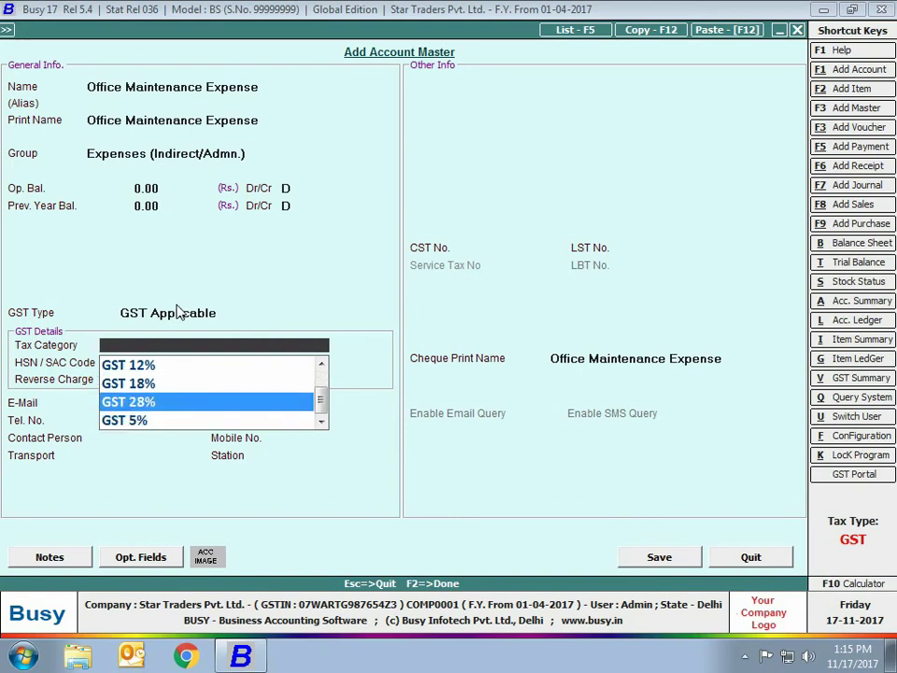
pyautogui.press('Return')
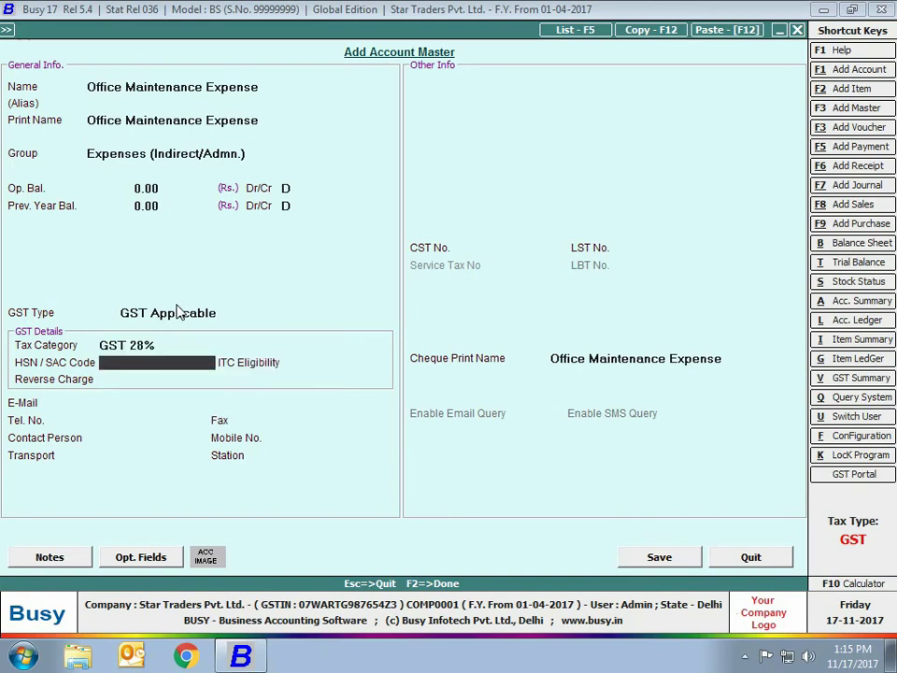
pyautogui.press('Return')
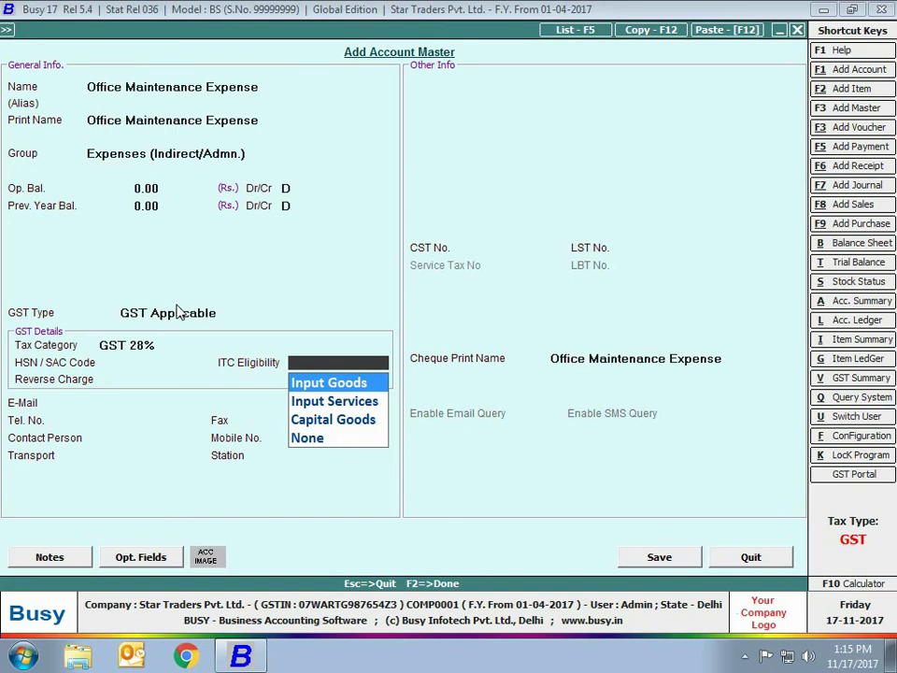
pyautogui.press('Return')
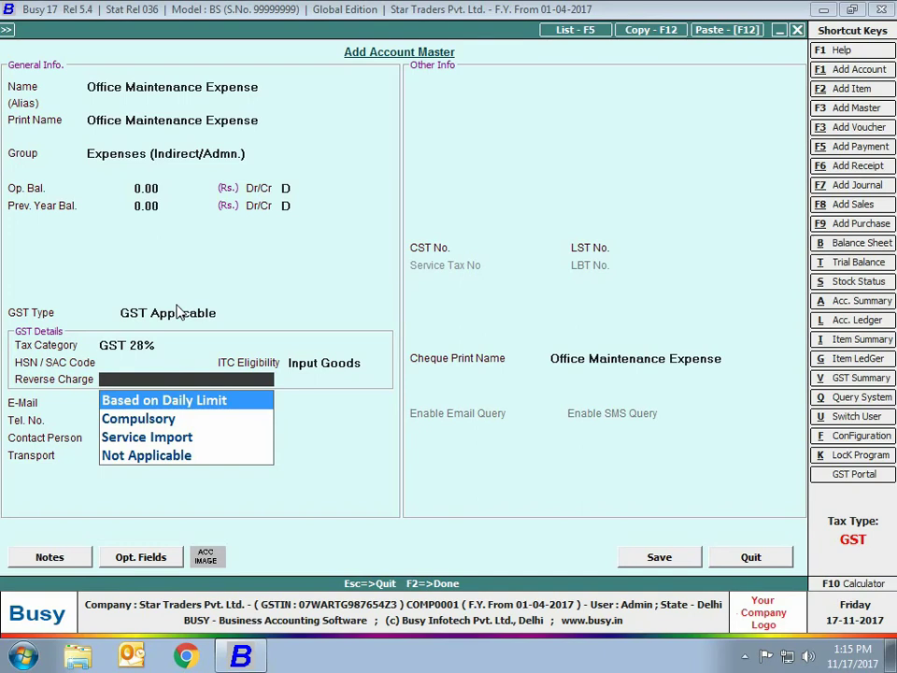
# Set reverse charge to Based on Daily Limit and save the Office Maintenance Expense account
pyautogui.press('Down')
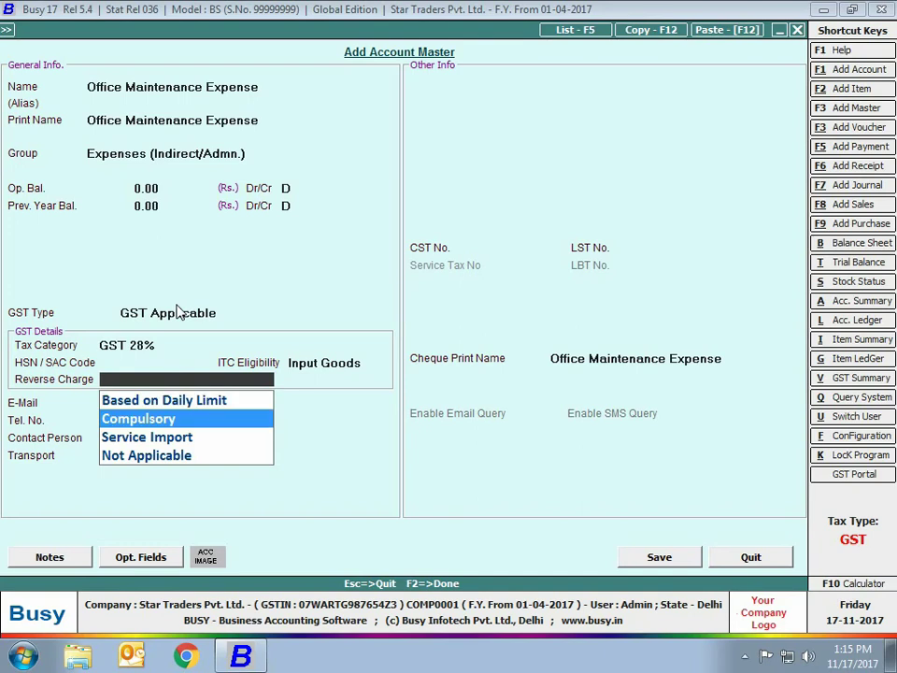
pyautogui.press('Down')
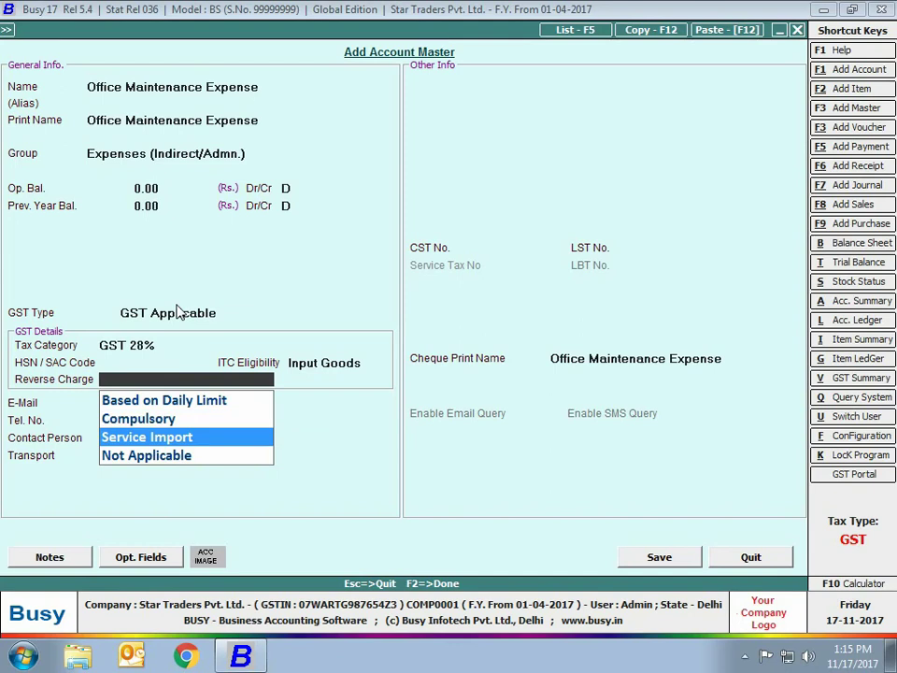
pyautogui.press('Down')
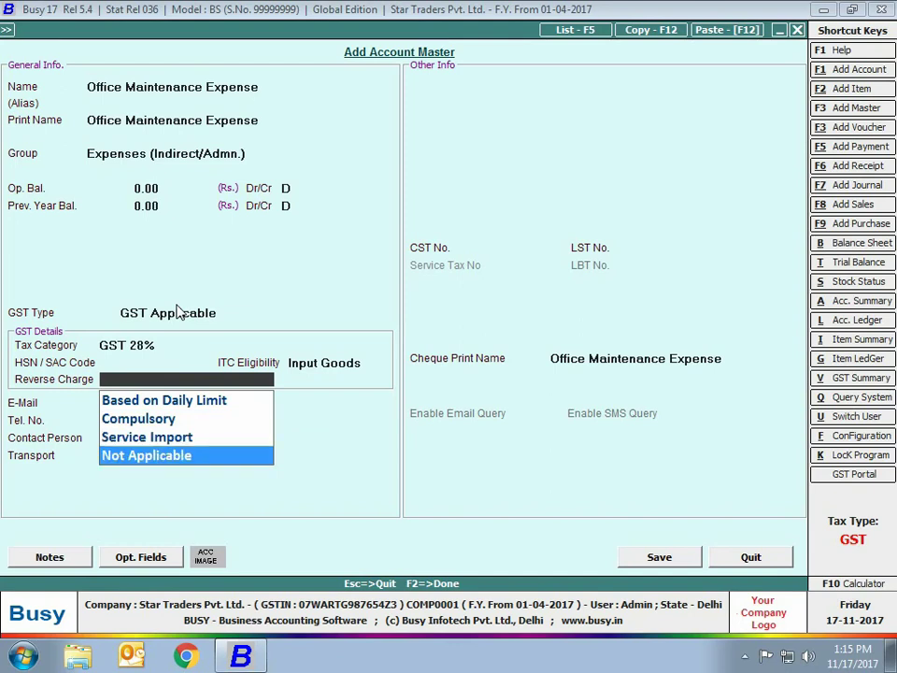
pyautogui.press('Up')
pyautogui.press('Up')
pyautogui.press('Up')
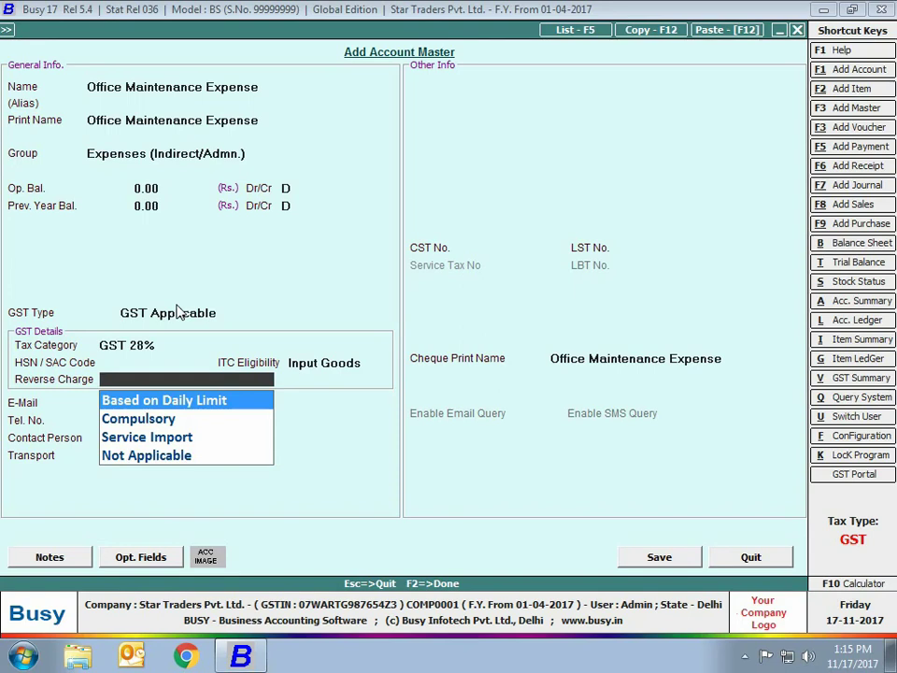
pyautogui.press('Return')
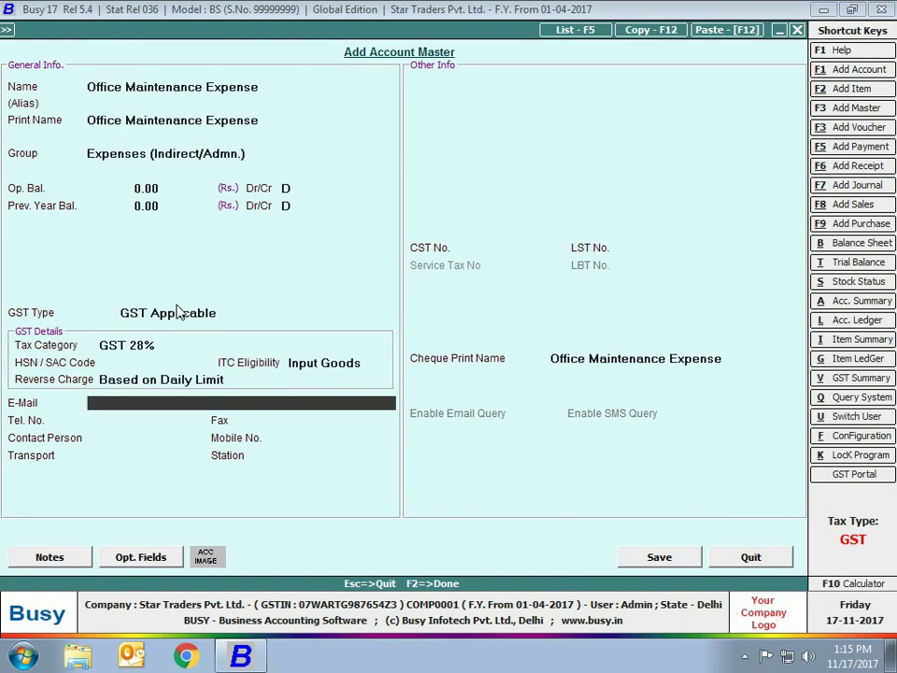
pyautogui.click(639, 558)
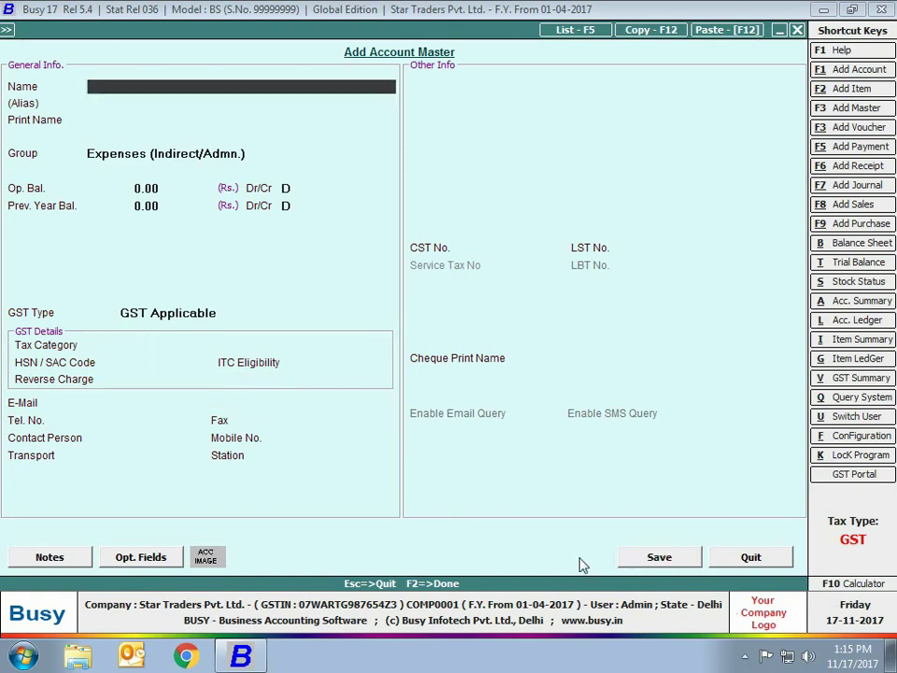
pyautogui.press('Escape')
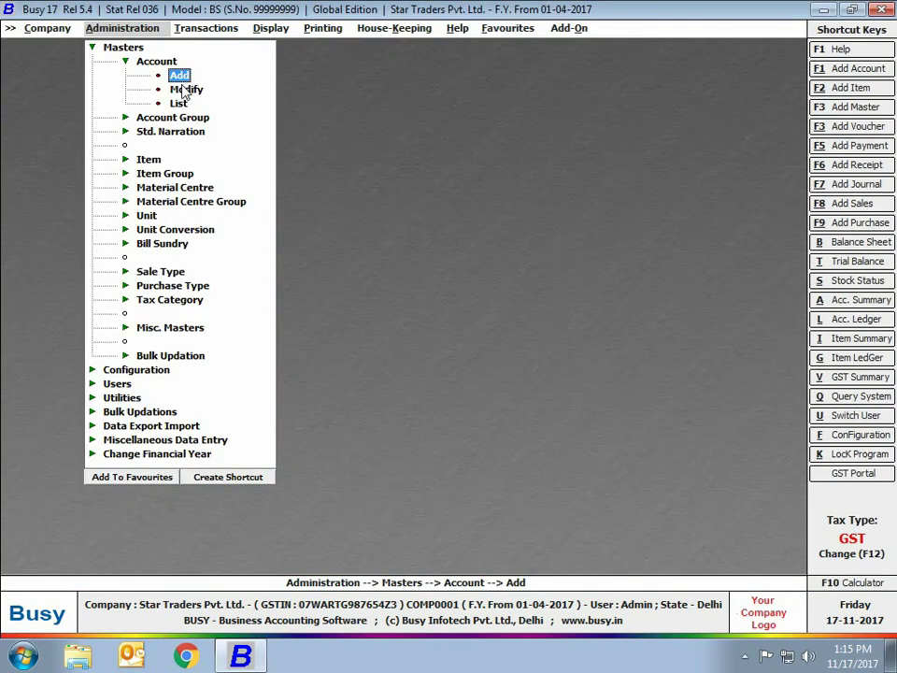
# Open the Legal Expenses account for modification and make it GST Applicable
pyautogui.click(185, 90)
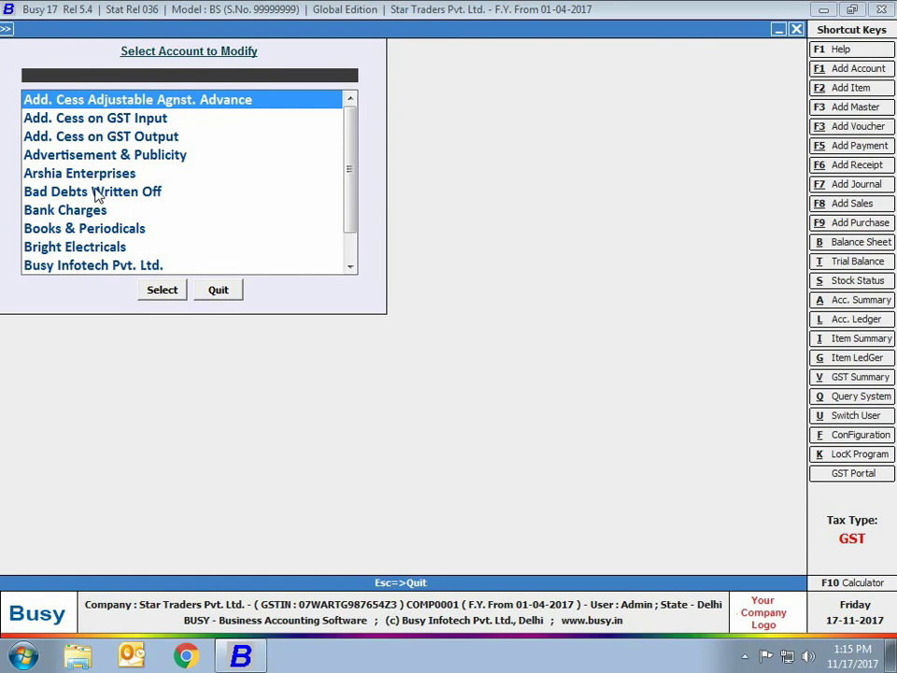
pyautogui.write('legal')
pyautogui.press('Return')
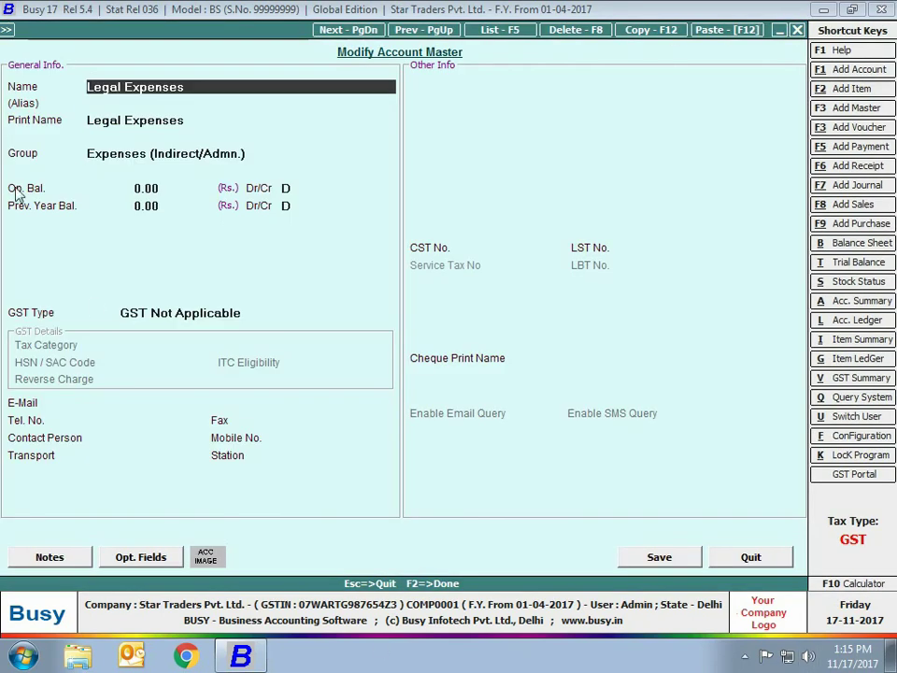
pyautogui.click(159, 312)
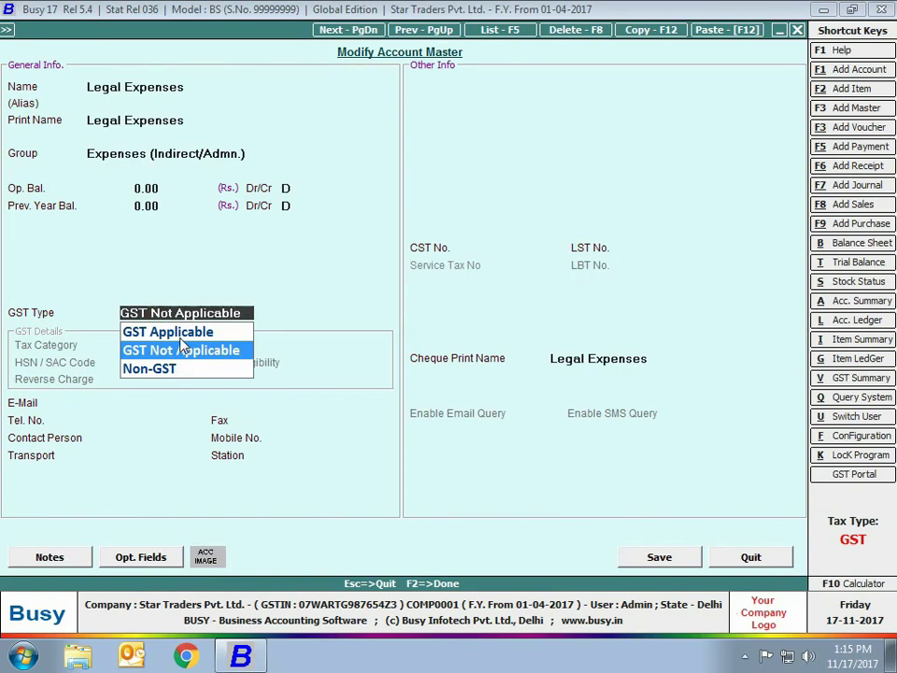
pyautogui.press('Up')
pyautogui.press('Return')
# Set GST 18%, Input Services eligibility and Compulsory reverse charge, then save Legal Expenses
pyautogui.write('gst')
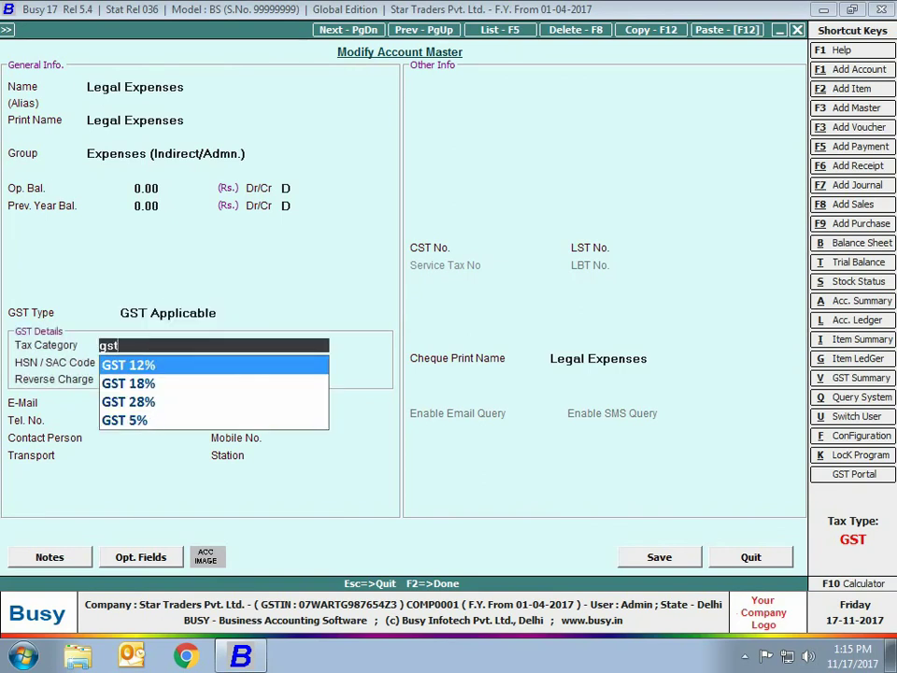
pyautogui.press('Down')
pyautogui.press('Return')
pyautogui.press('Return')
pyautogui.press('Up')
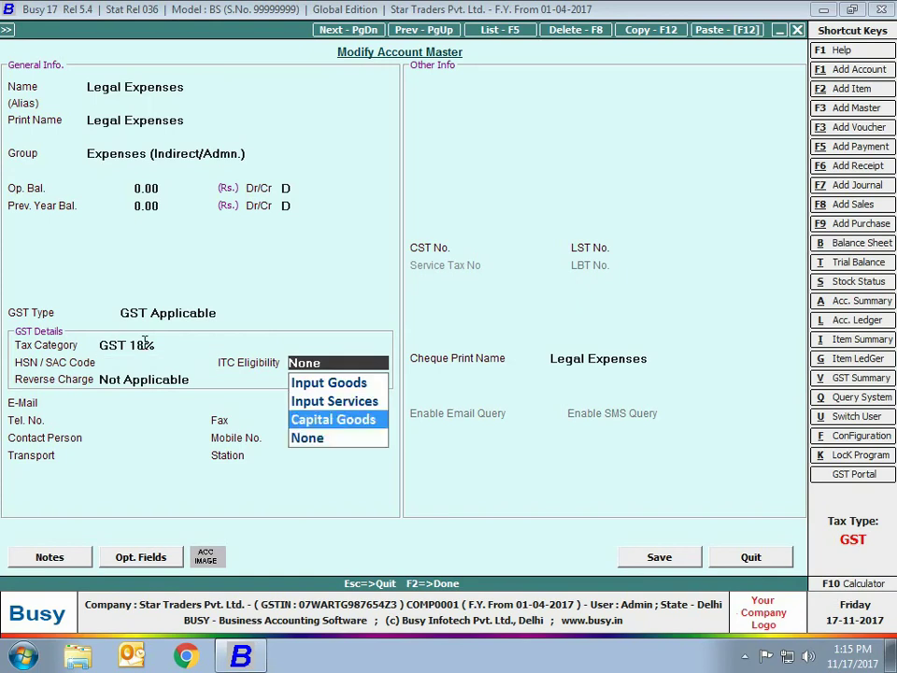
pyautogui.press('Up')
pyautogui.press('Return')
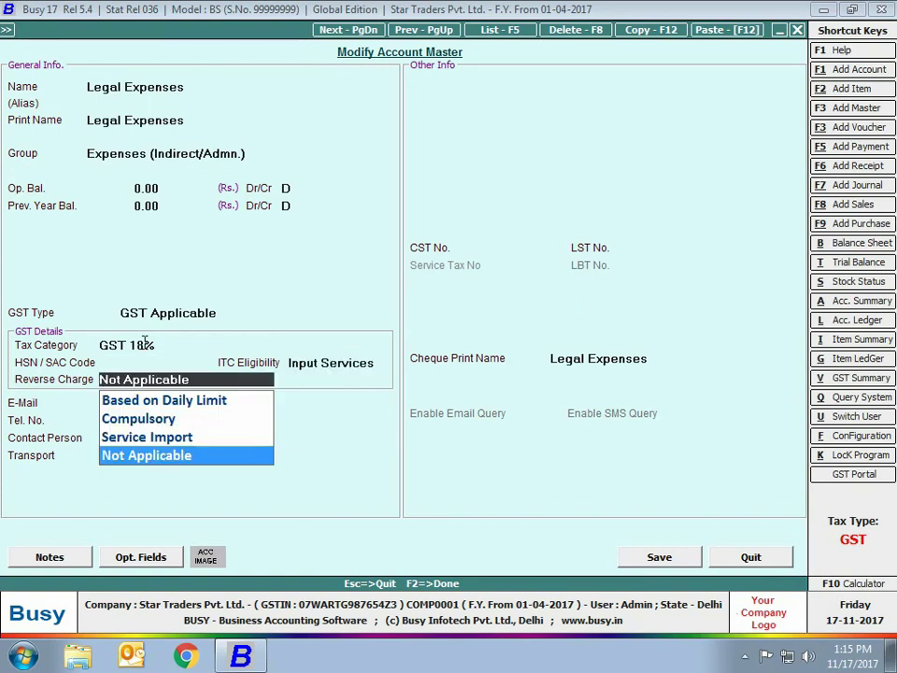
pyautogui.press('Up')
pyautogui.press('Up')
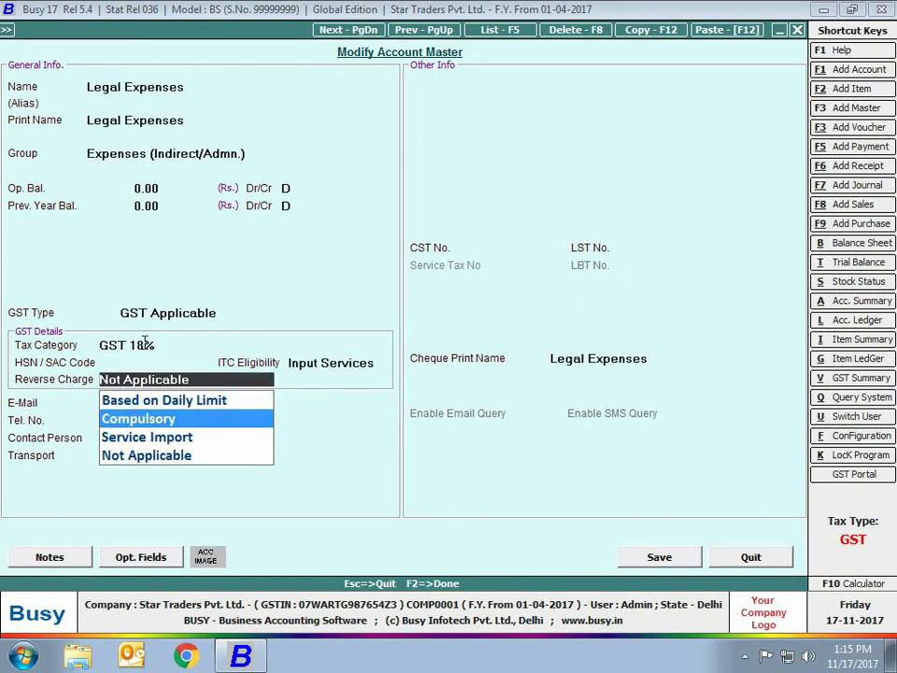
pyautogui.press('Return')
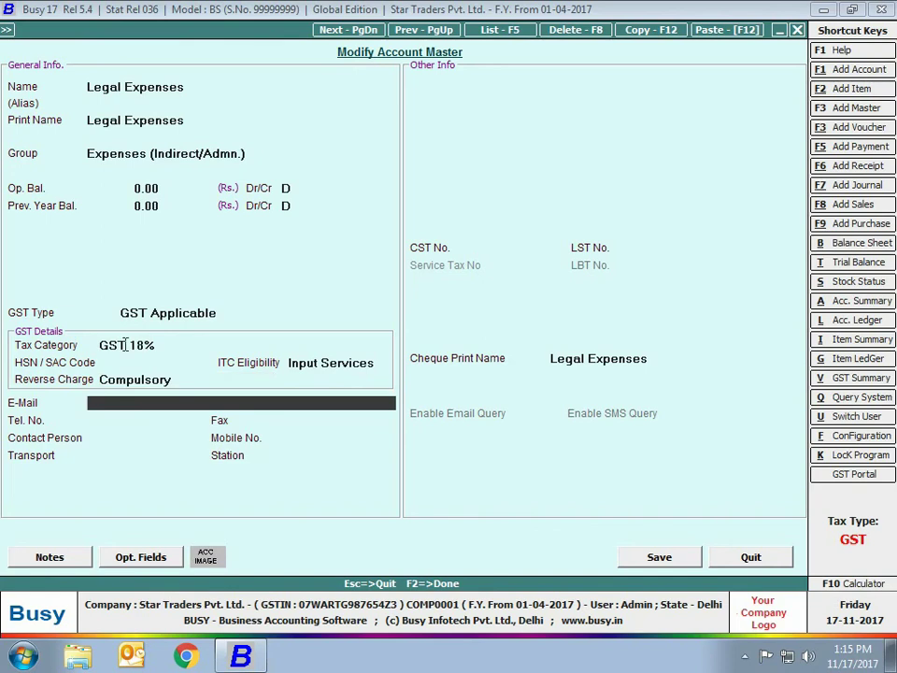
pyautogui.click(680, 560)
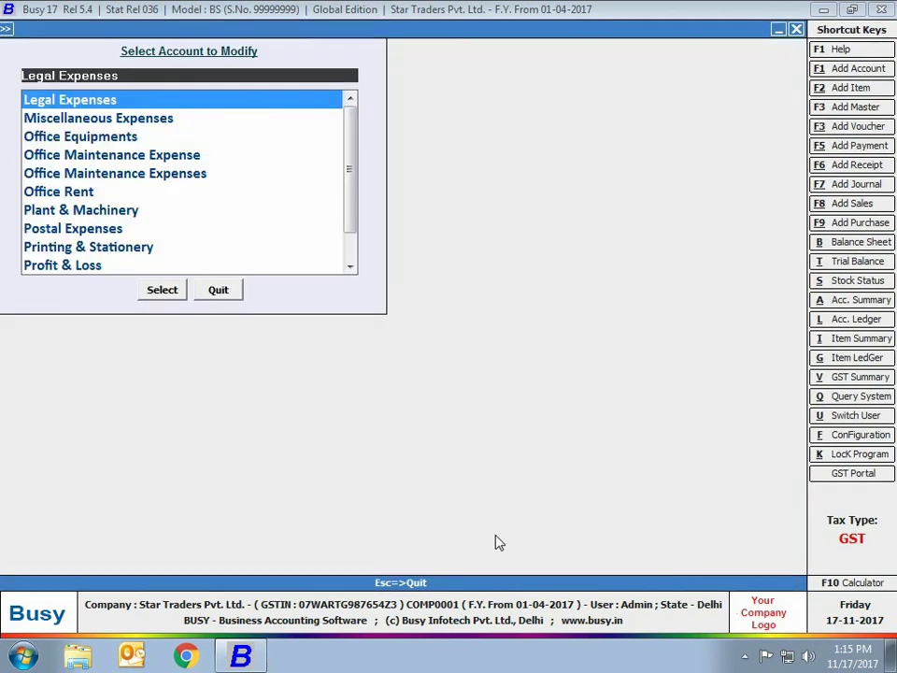
pyautogui.press('Escape')
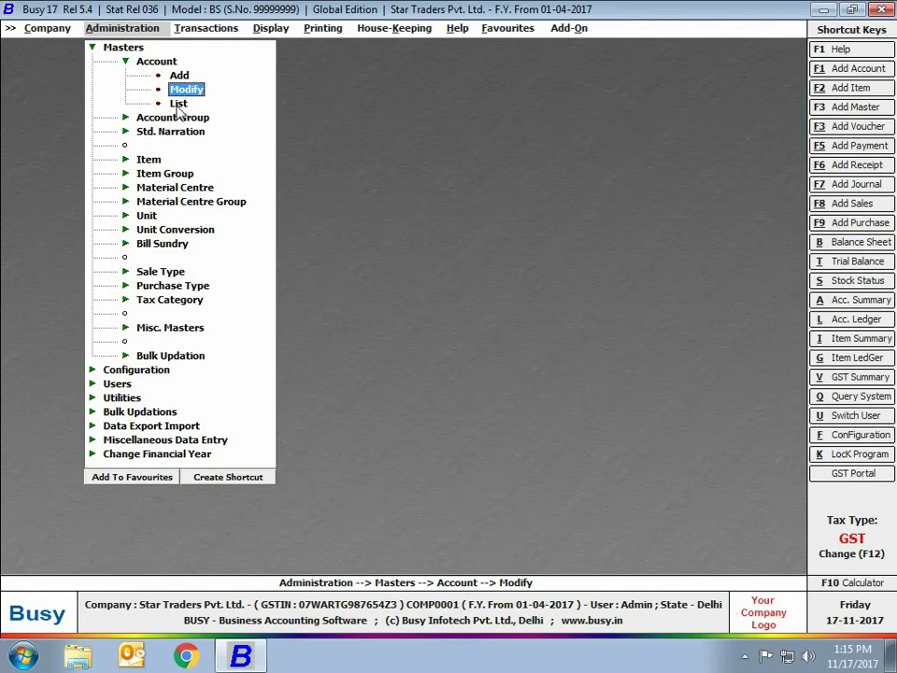
pyautogui.click(177, 103)
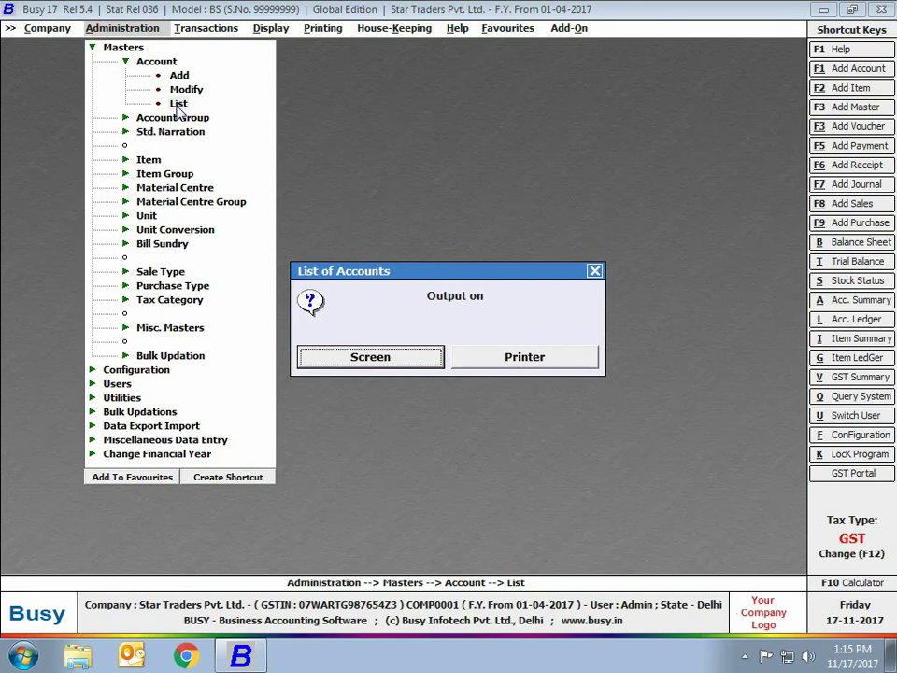
pyautogui.click(407, 358)
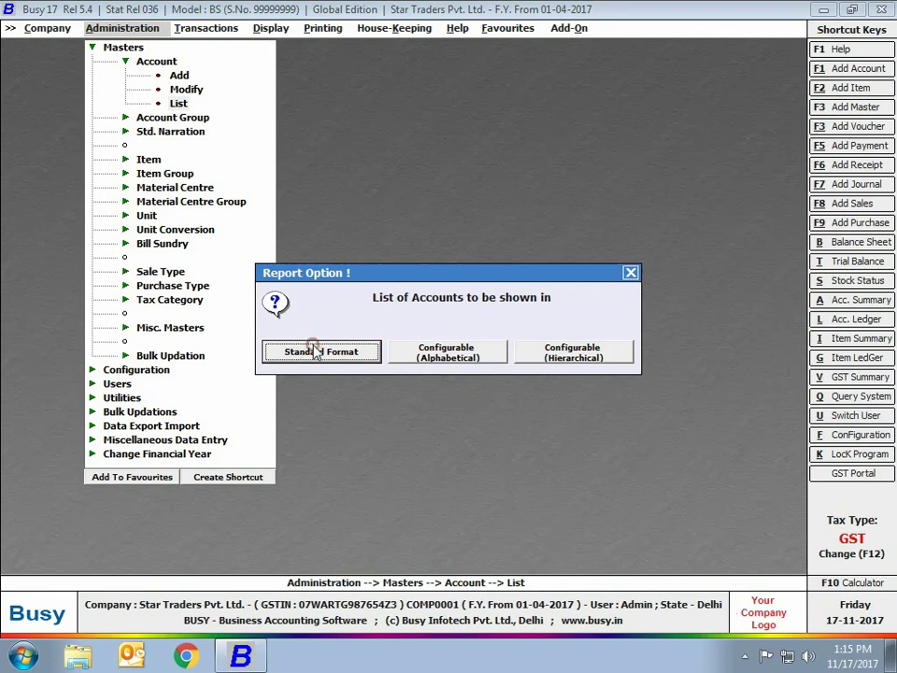
pyautogui.click(296, 353)
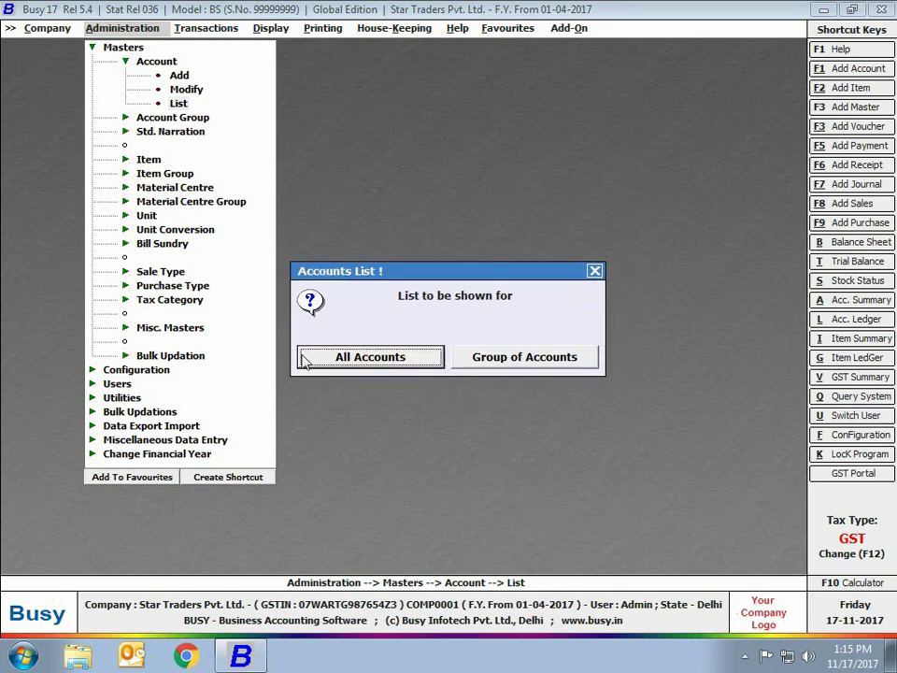
pyautogui.click(305, 358)
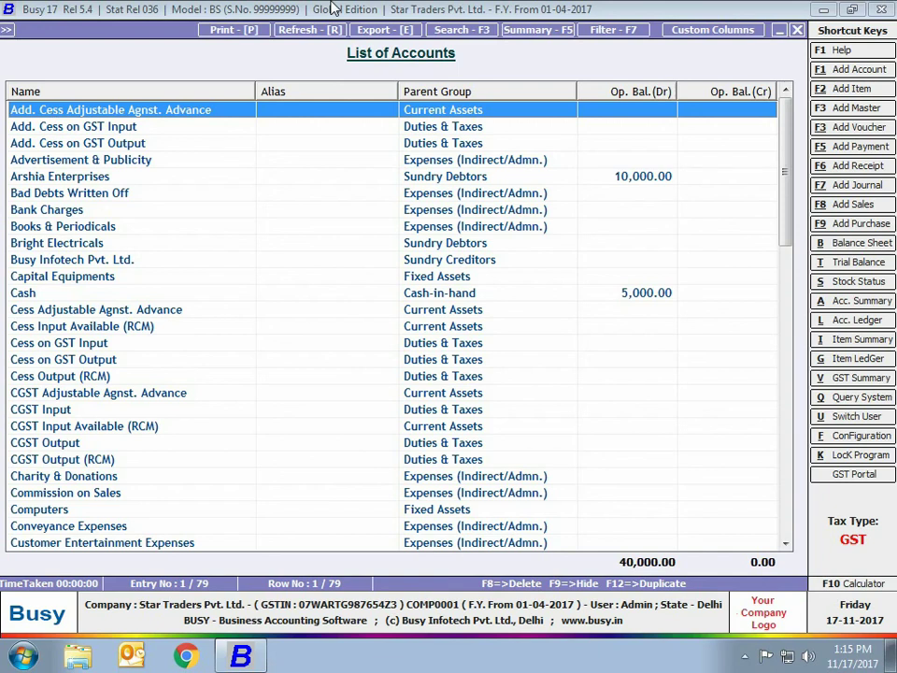
pyautogui.press('Escape')
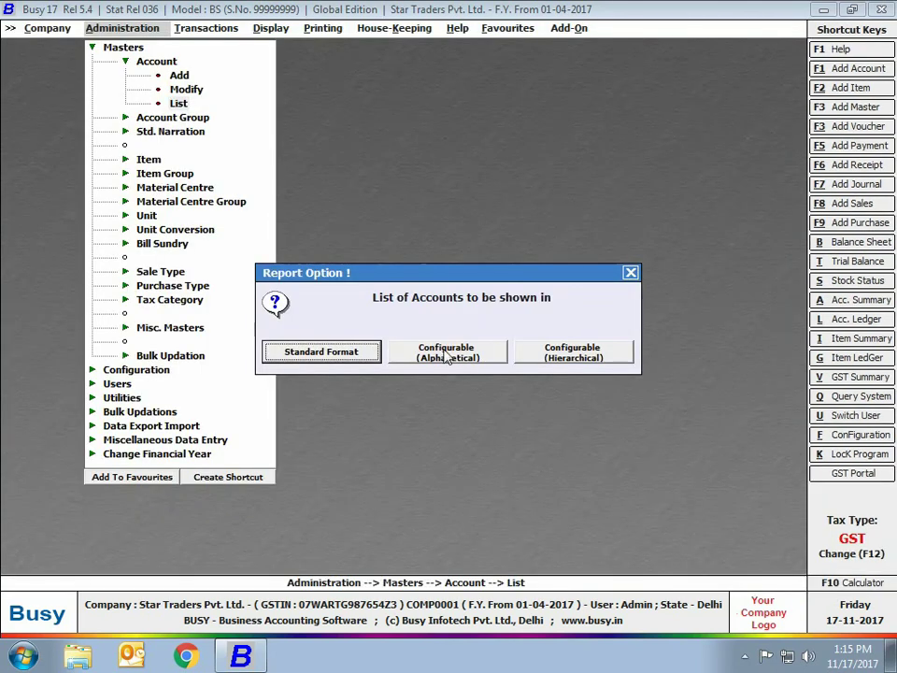
pyautogui.click(489, 352)
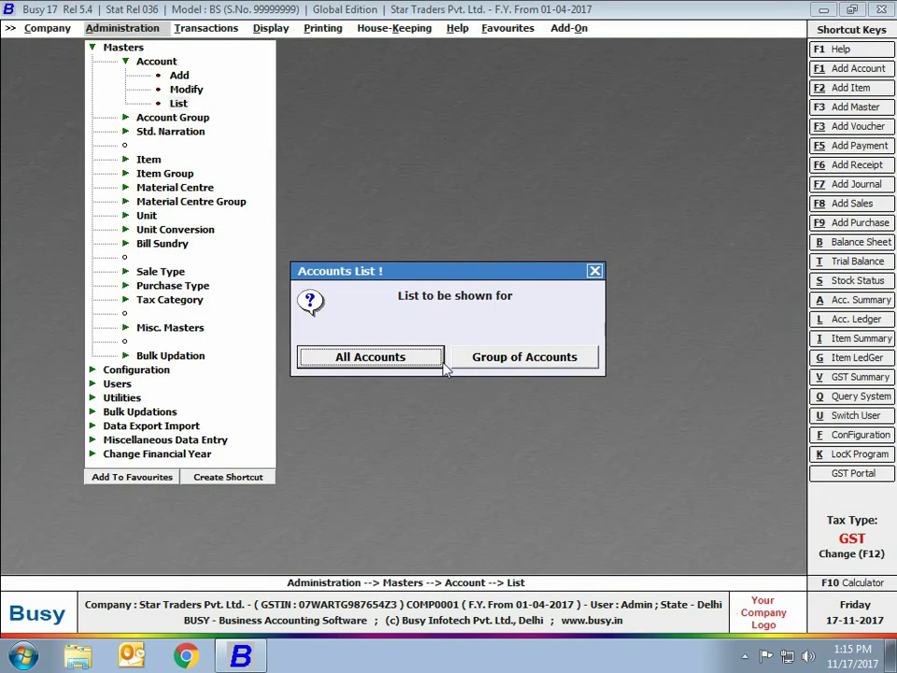
pyautogui.click(415, 357)
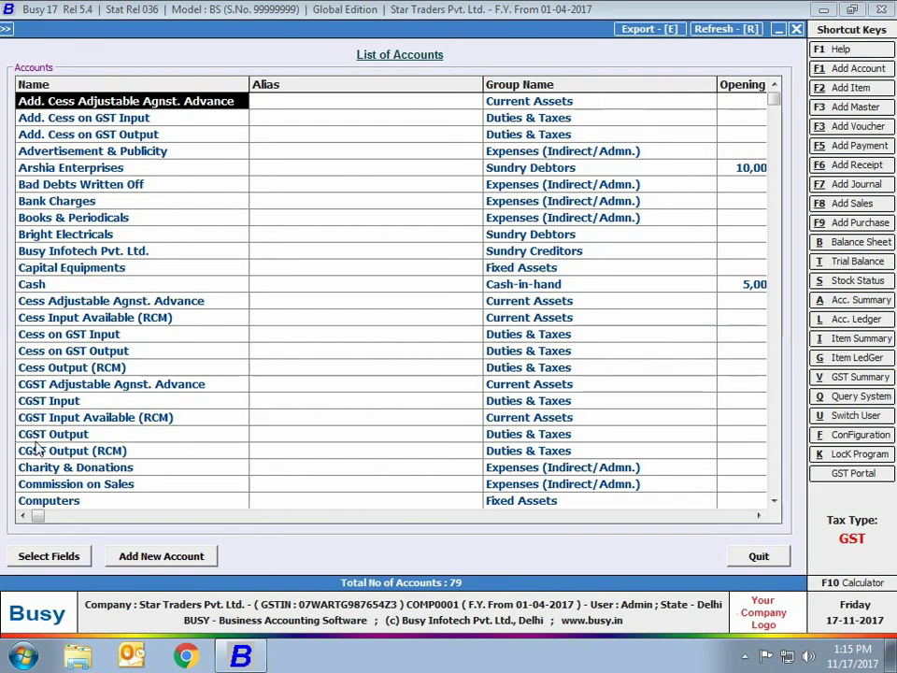
pyautogui.moveTo(40, 515); pyautogui.dragTo(76, 568)
pyautogui.press('Escape')
pyautogui.press('Escape')
pyautogui.press('Escape')
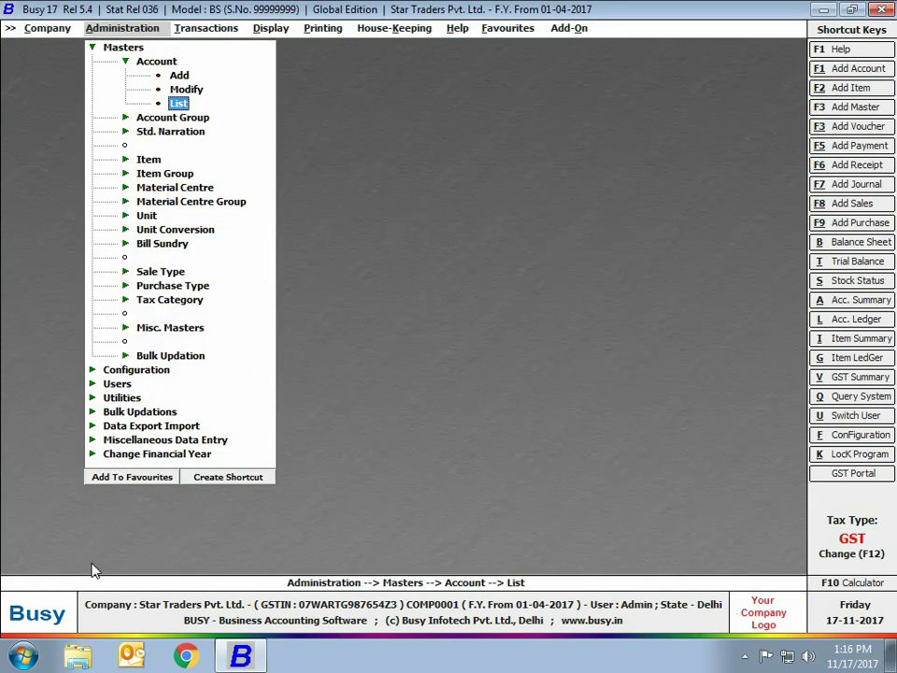
# From the Item masters, add a new item named Sony Bravia LED 32' Inch
pyautogui.press('Escape')
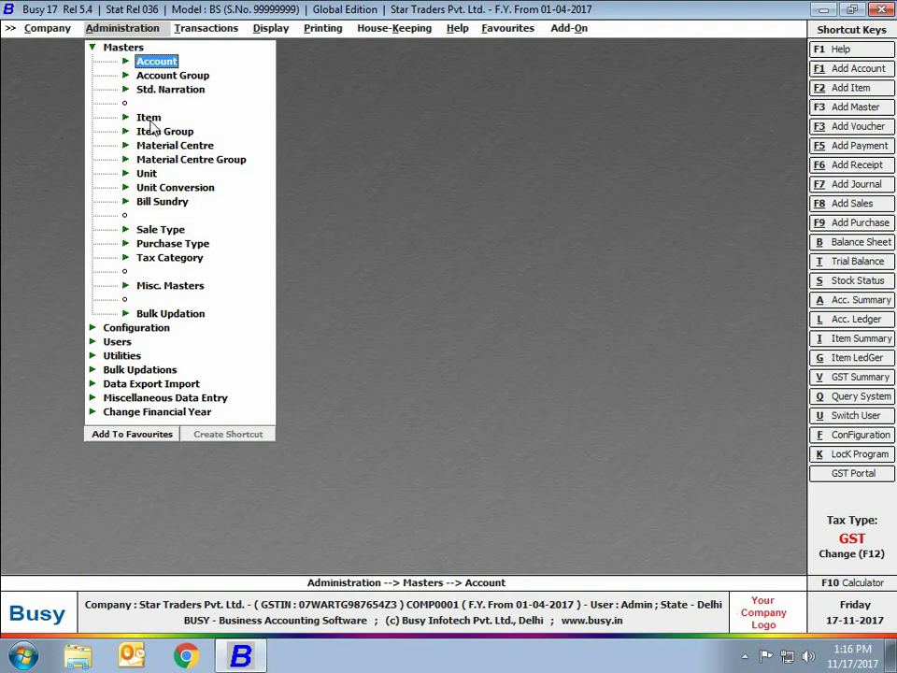
pyautogui.click(125, 117)
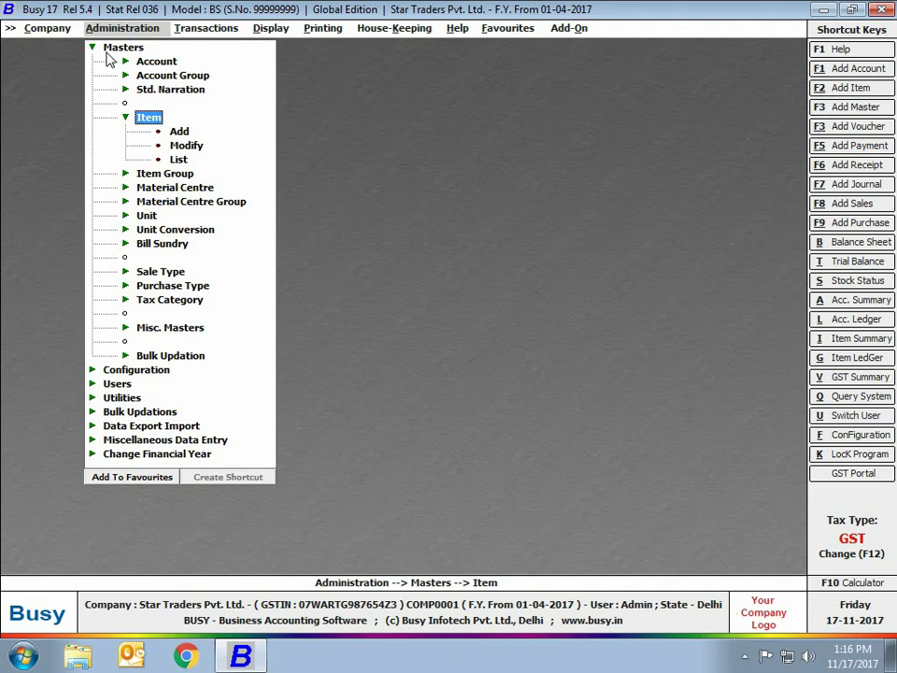
pyautogui.click(177, 130)
pyautogui.write('Sony')
pyautogui.write("LED 32' inch")
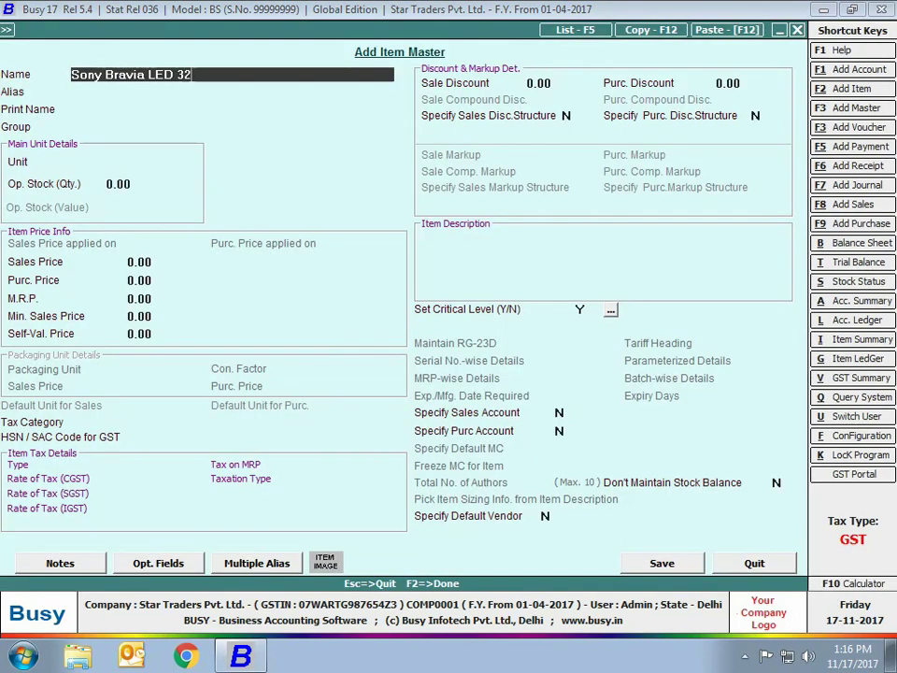
pyautogui.press('Return')
pyautogui.press('Return')
pyautogui.press('Return')
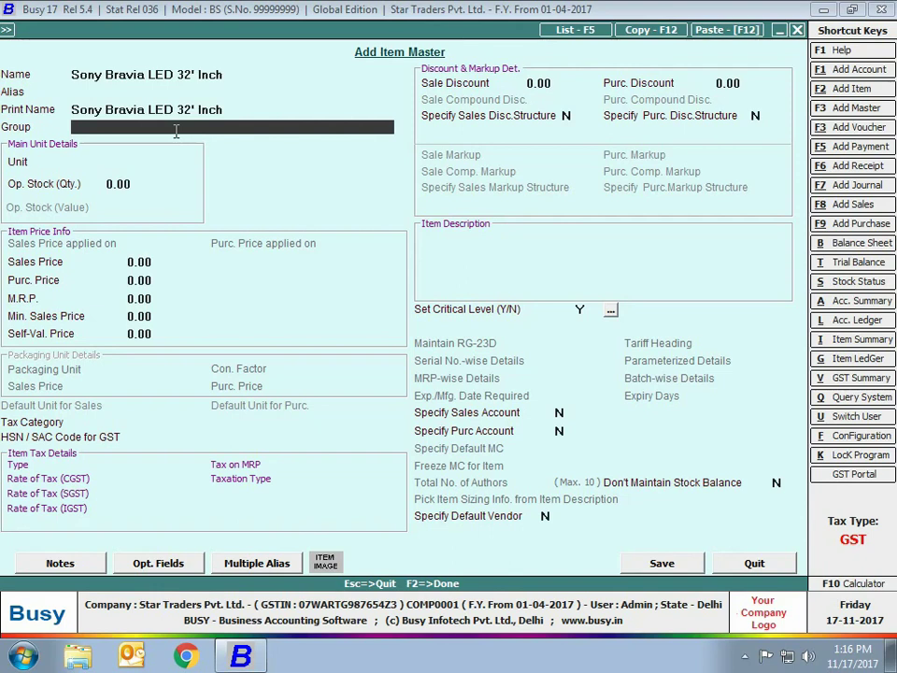
# Add item group Televisions with Primary Group set to Y and save it
pyautogui.press('F3')
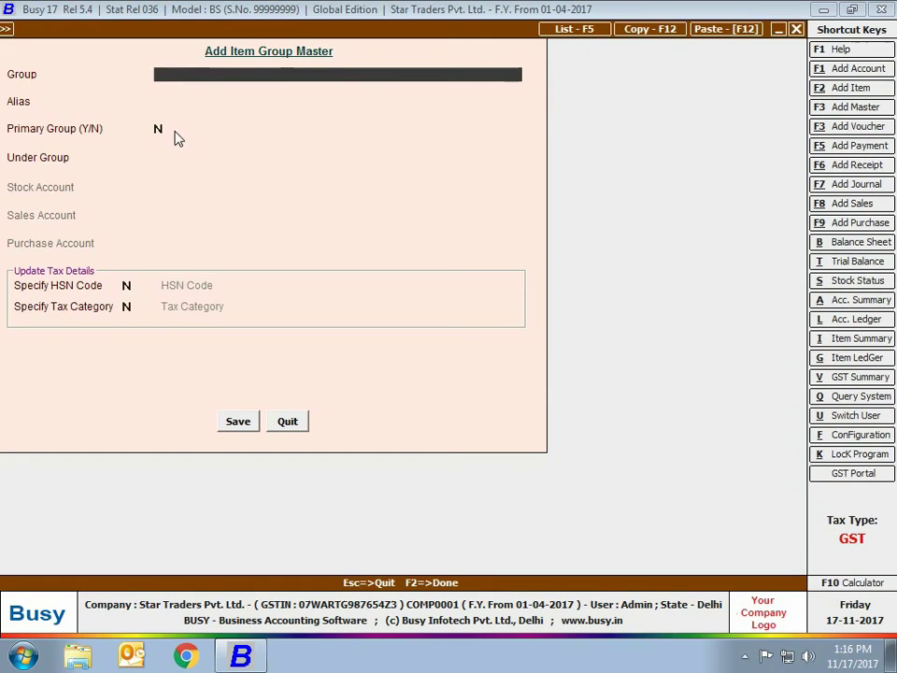
pyautogui.write('Televisions')
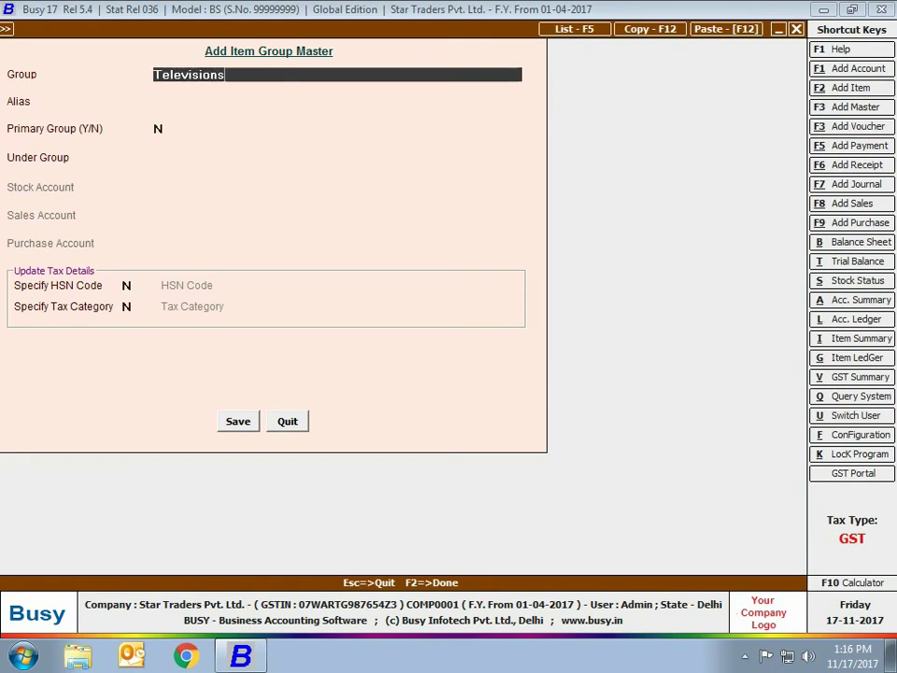
pyautogui.press('Return')
pyautogui.press('Return')
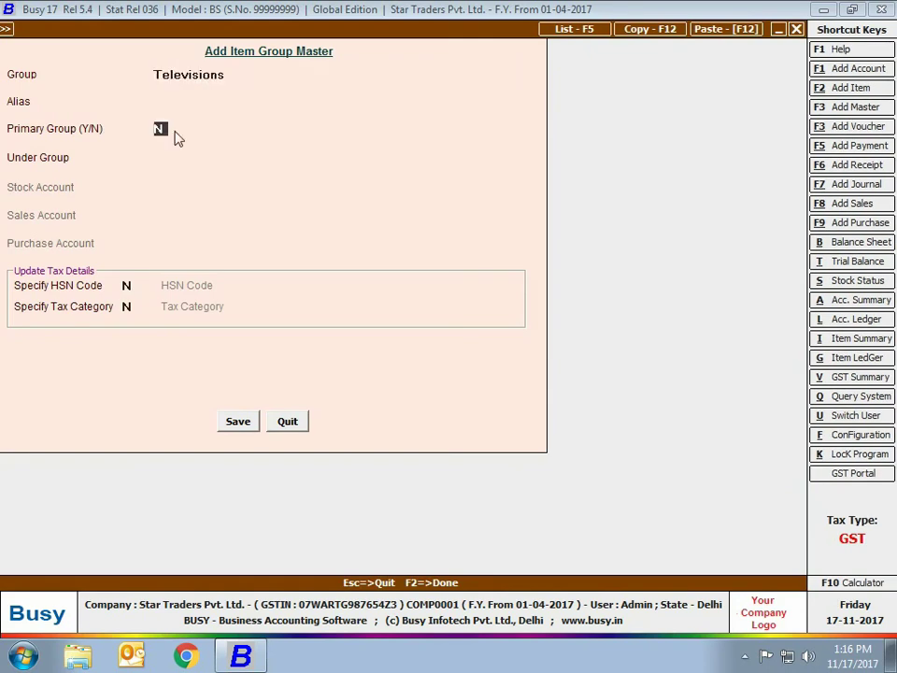
pyautogui.write('Y')
pyautogui.press('F2')
pyautogui.press('Return')
pyautogui.press('Return')
# Set the unit to Pcs. with opening stock 10 valued at 3,60,000
pyautogui.write('pcs')
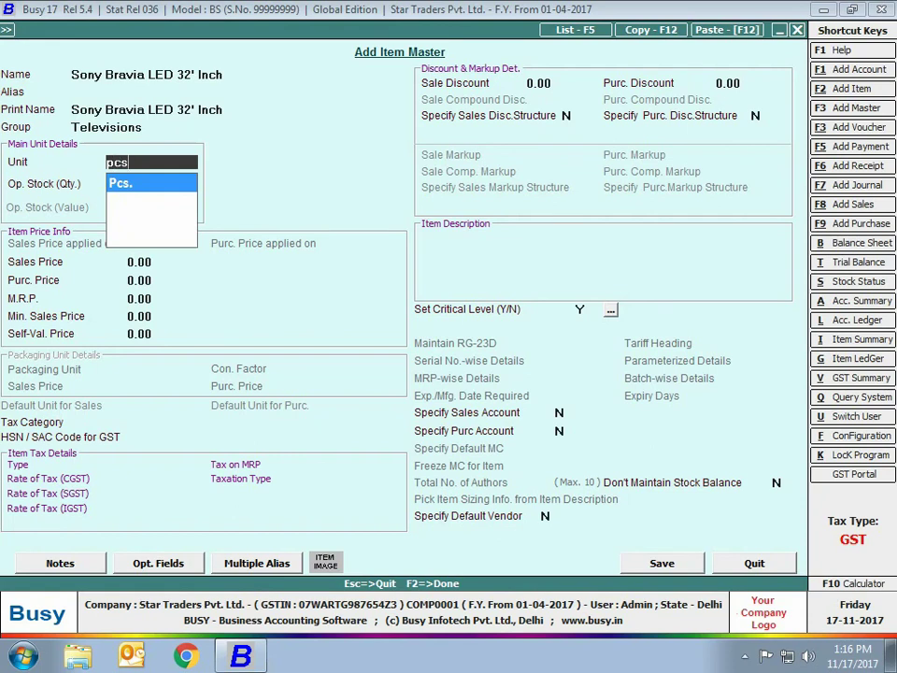
pyautogui.press('Return')
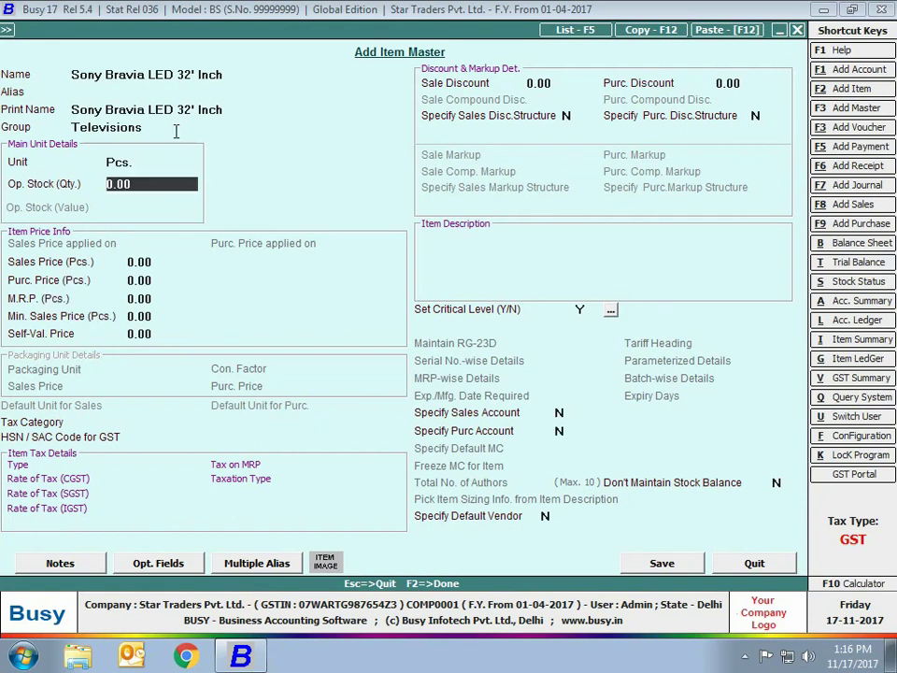
pyautogui.write('10')
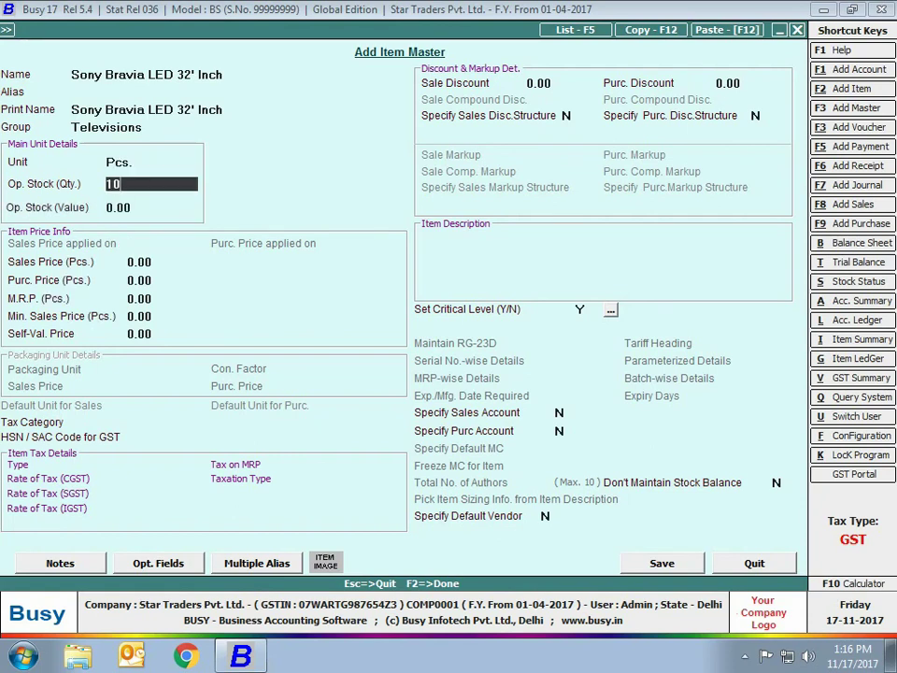
pyautogui.press('Return')
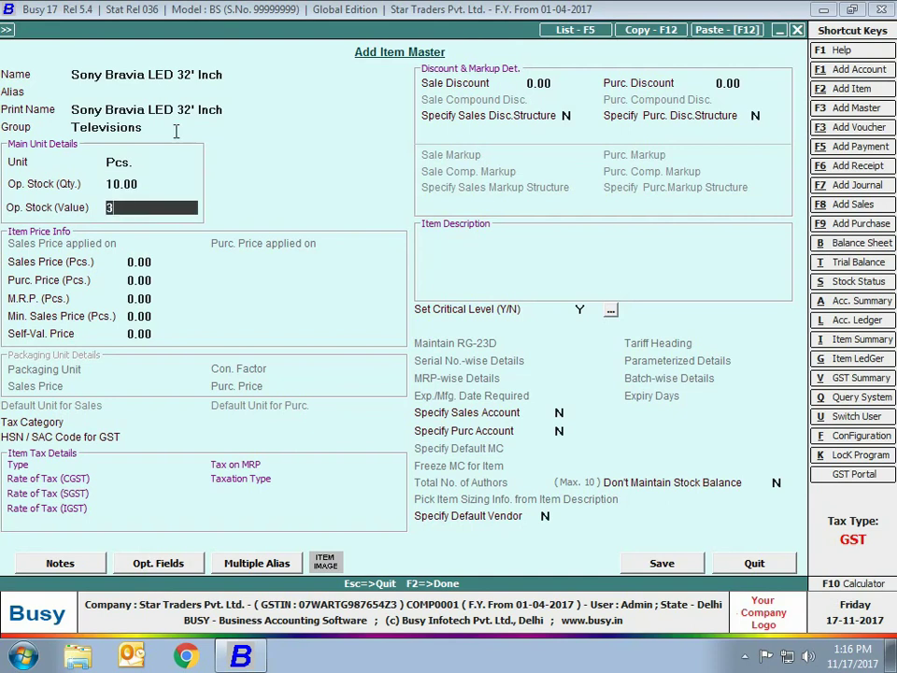
pyautogui.write('360000')
pyautogui.press('Return')
# Enter sales price 41,000, purchase 36,000, MRP 45,000 and minimum sales 38,000
pyautogui.write('41000')
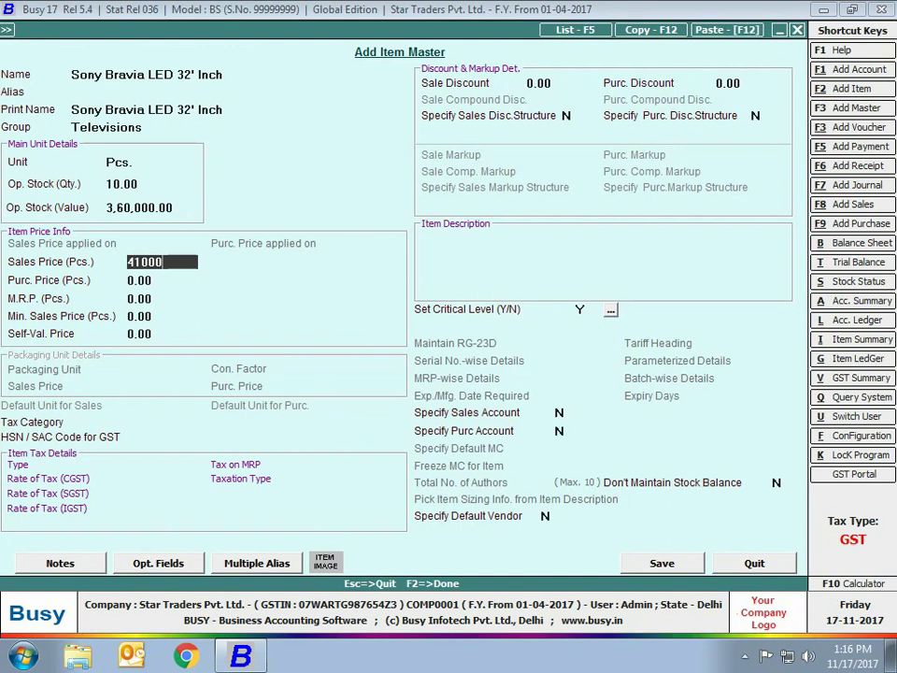
pyautogui.press('Return')
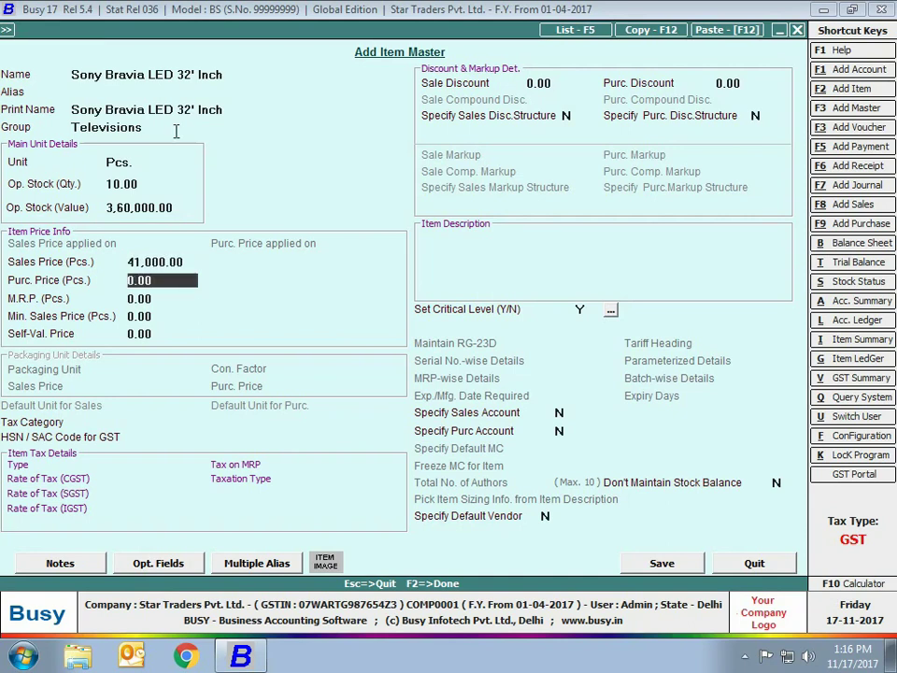
pyautogui.write('36000')
pyautogui.press('Return')
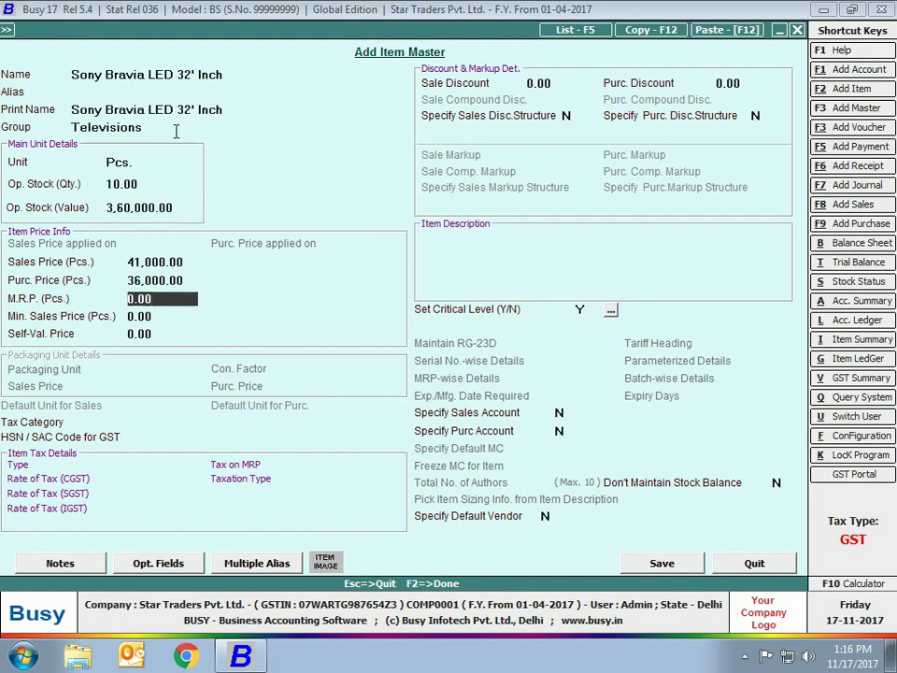
pyautogui.write('45000')
pyautogui.press('Return')
pyautogui.write('38')
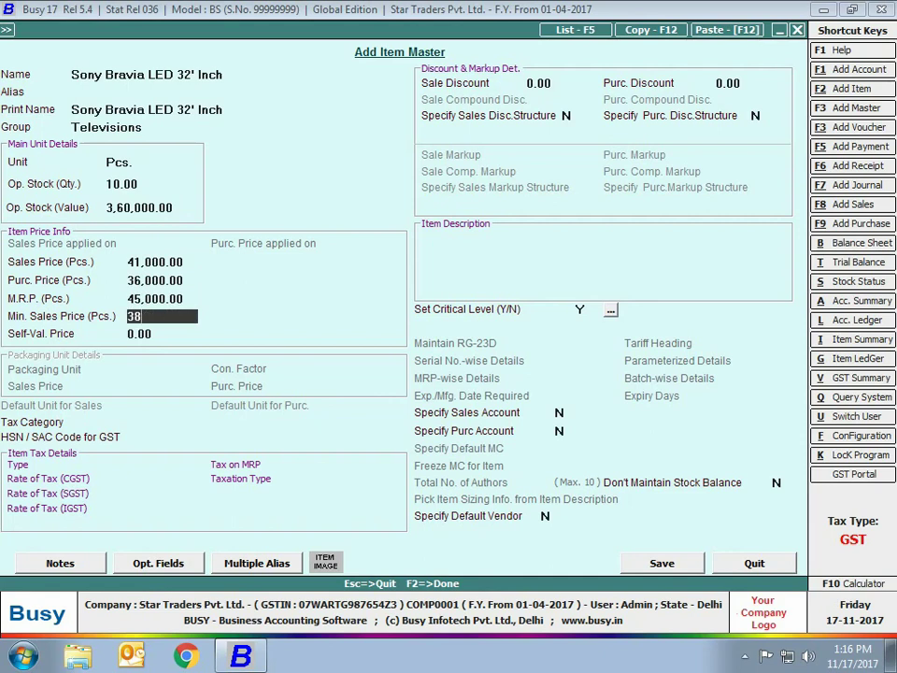
pyautogui.write('000')
# Confirm the 38,000 minimum price, choose tax category GST 28% and enter HSN 85287211
pyautogui.press('Return')
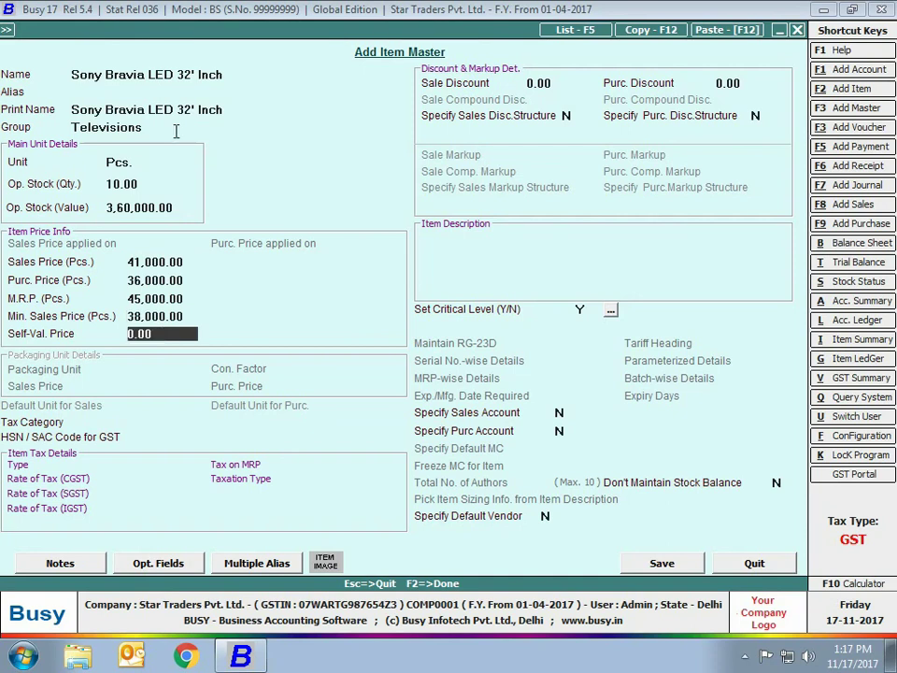
pyautogui.press('Return')
pyautogui.write('gst')
pyautogui.press('Down')
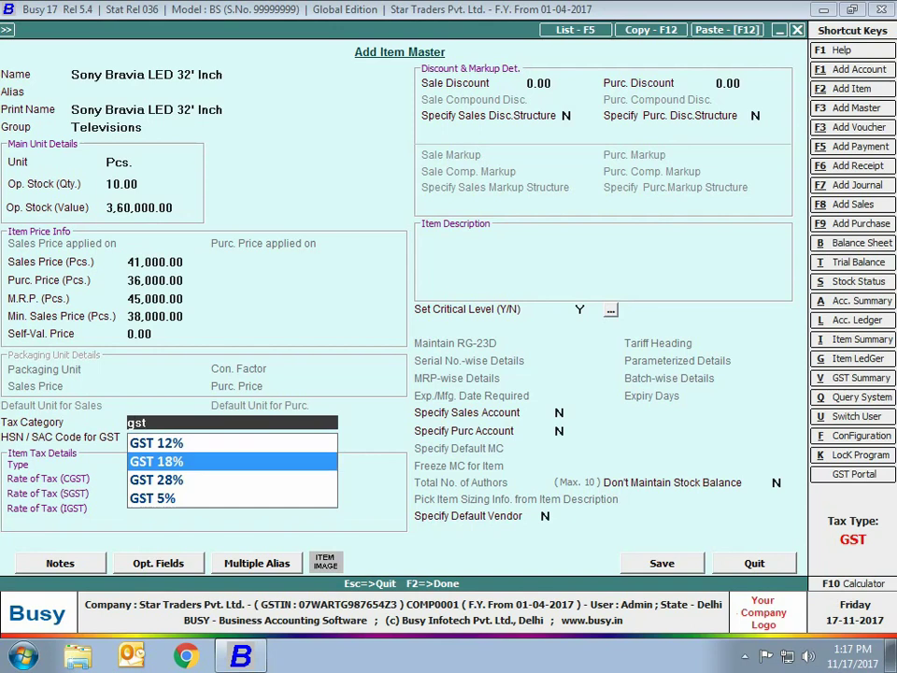
pyautogui.press('Down')
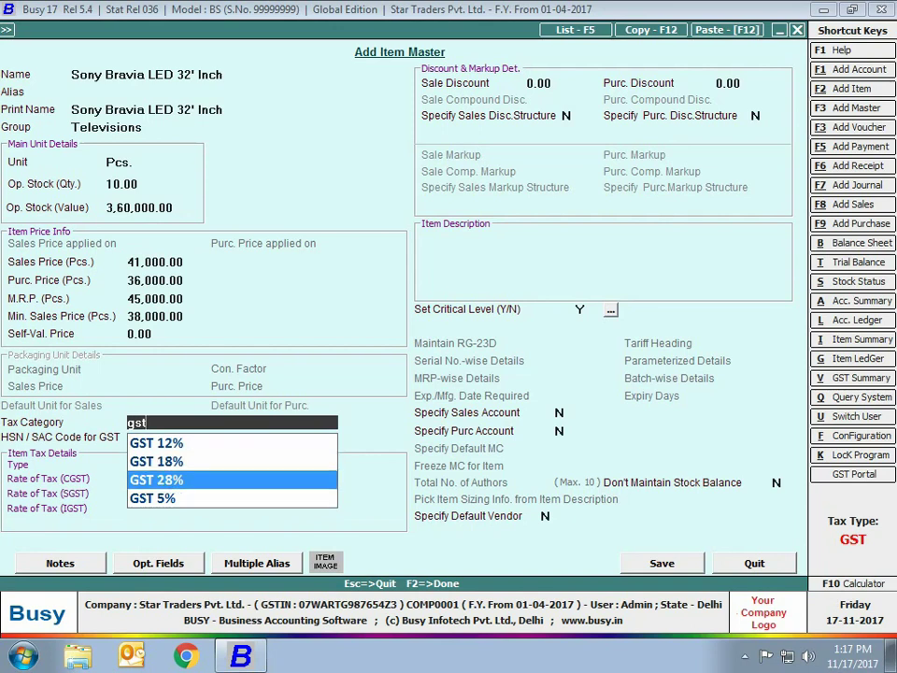
pyautogui.press('Return')
pyautogui.write('85287211')
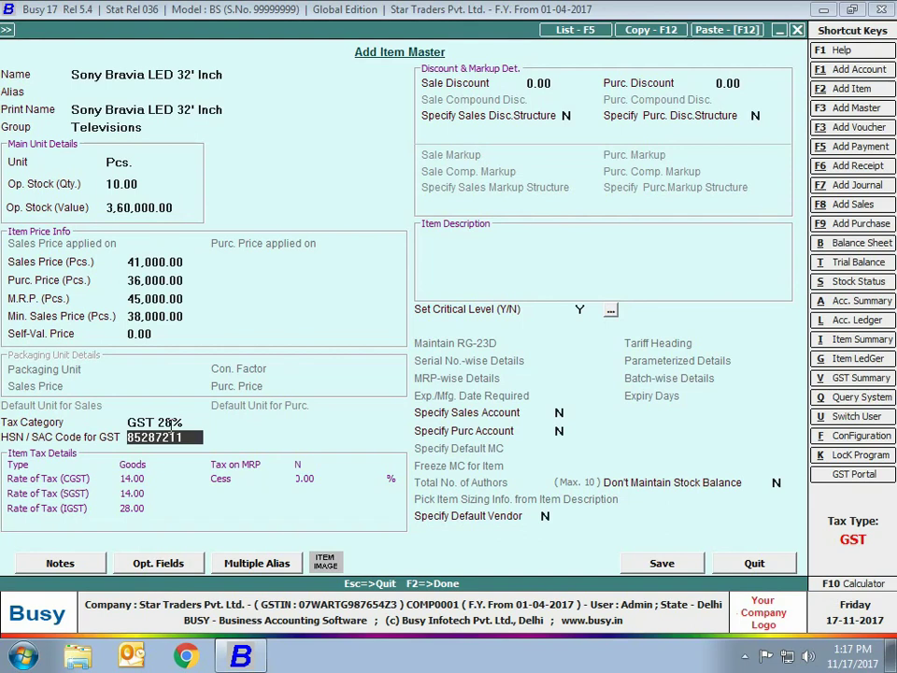
# Save the Sony Bravia item and start AMC of Televisions, moving on to its unit
pyautogui.click(660, 564)
pyautogui.write('AMC')
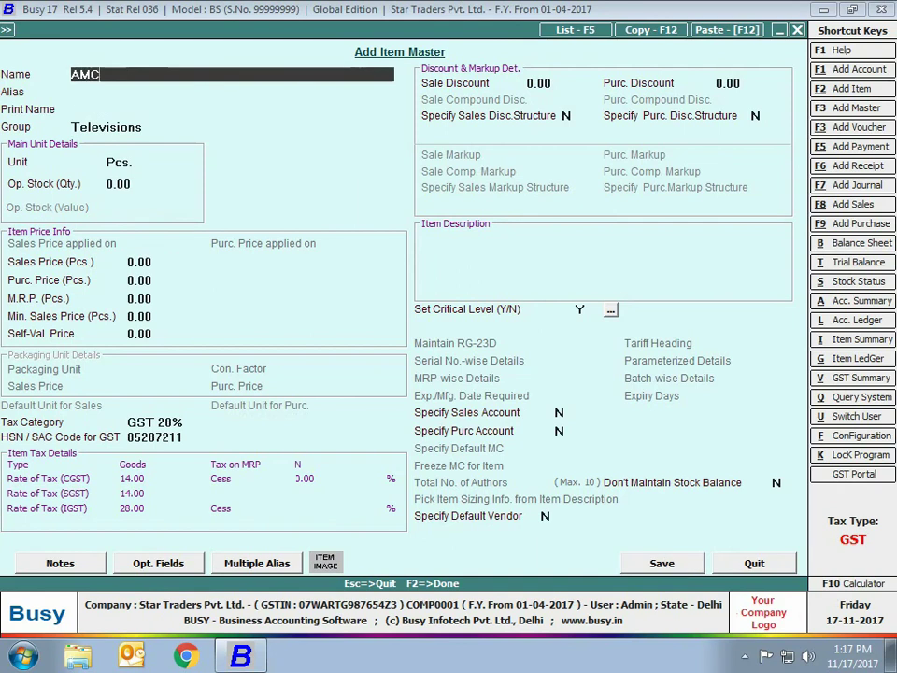
pyautogui.write(' of Televisions')
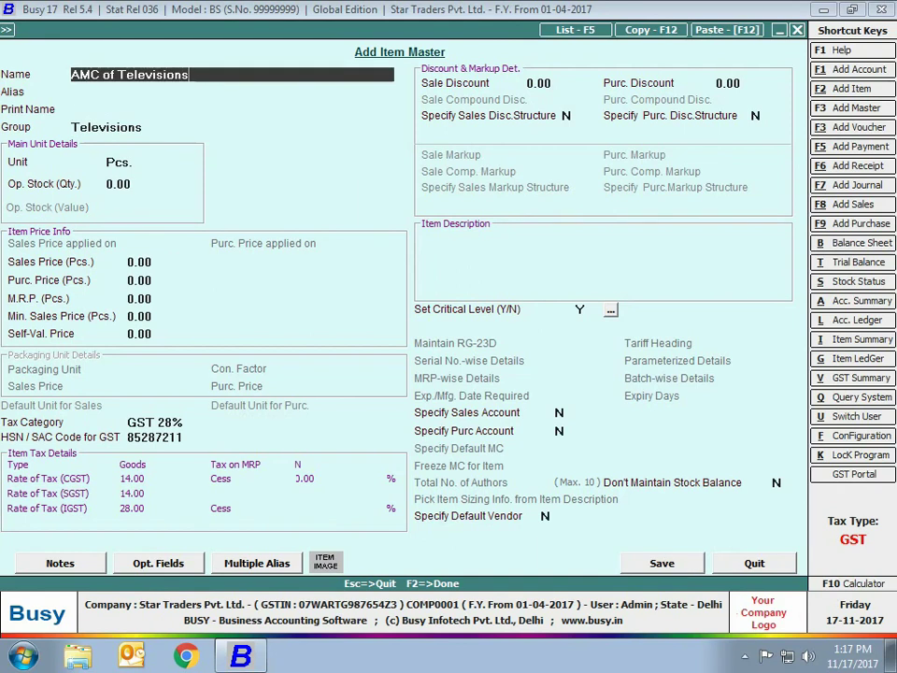
pyautogui.press('Return')
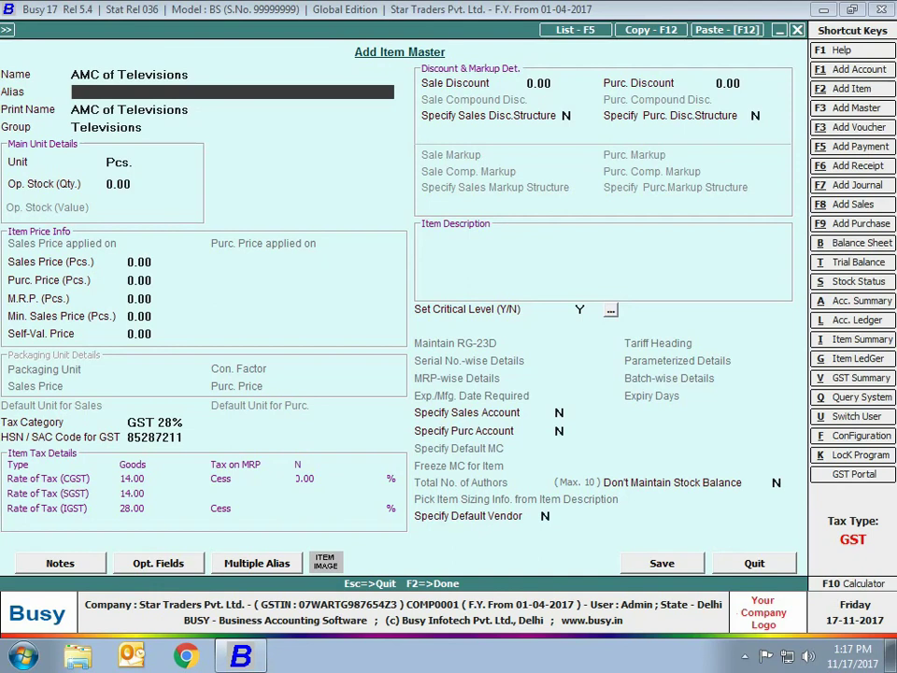
pyautogui.press('Return')
pyautogui.press('Return')
pyautogui.press('Return')
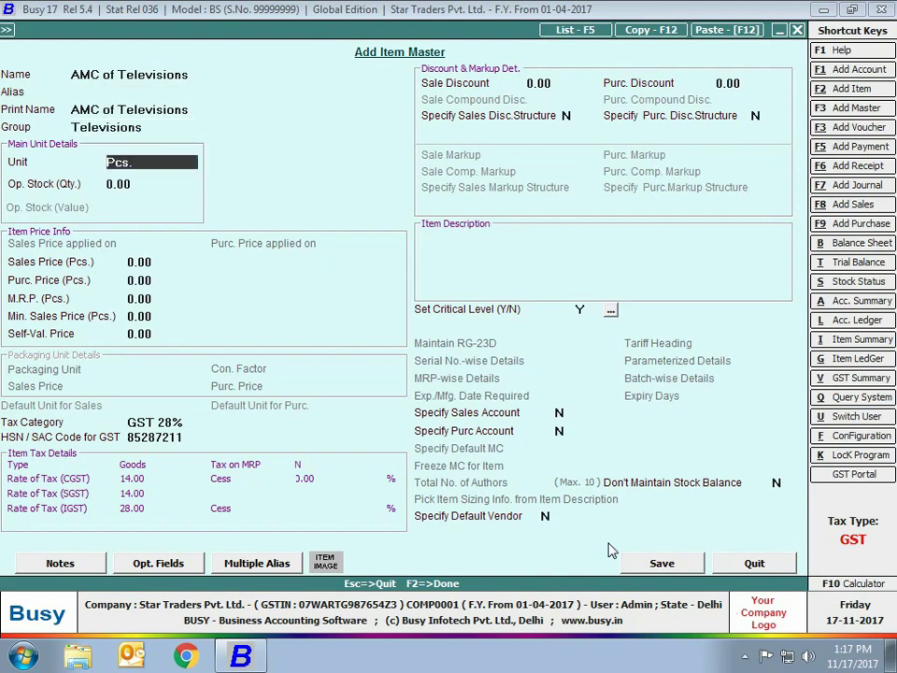
pyautogui.write('n')
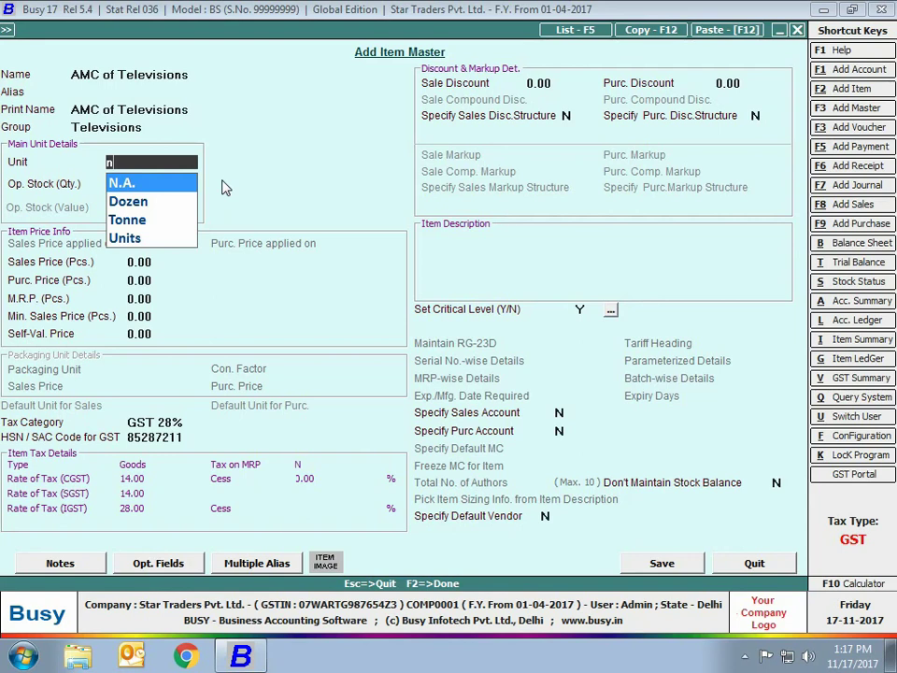
# Give AMC of Televisions unit N.A. and GST 18%, clear the HSN code, and attempt enabling stock tracking
pyautogui.press('Return')
pyautogui.press('Return')
pyautogui.press('Return')
pyautogui.press('Return')
pyautogui.press('Return')
pyautogui.press('Return')
pyautogui.press('Return')
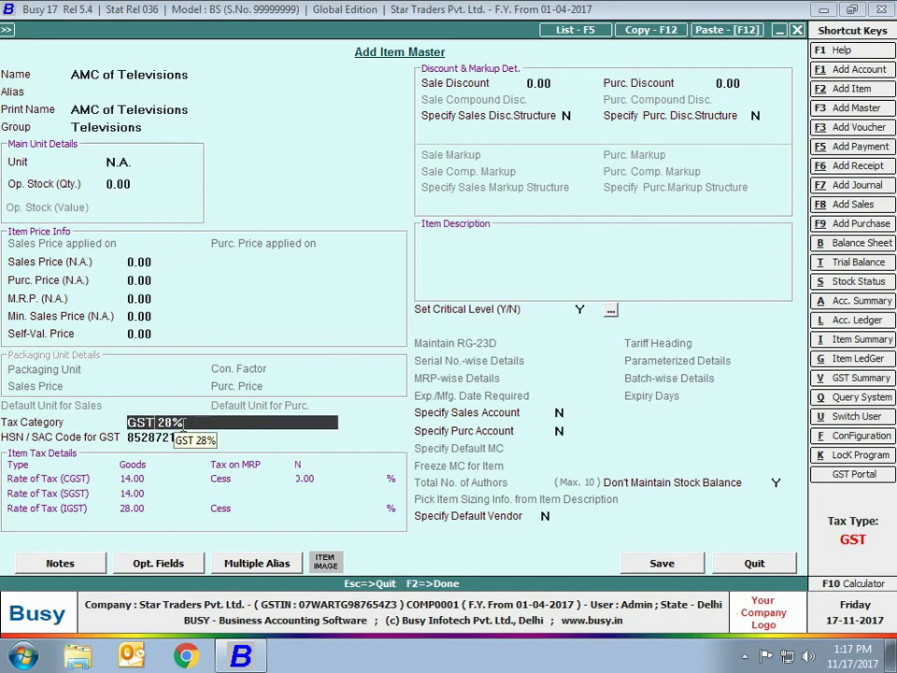
pyautogui.press('Up')
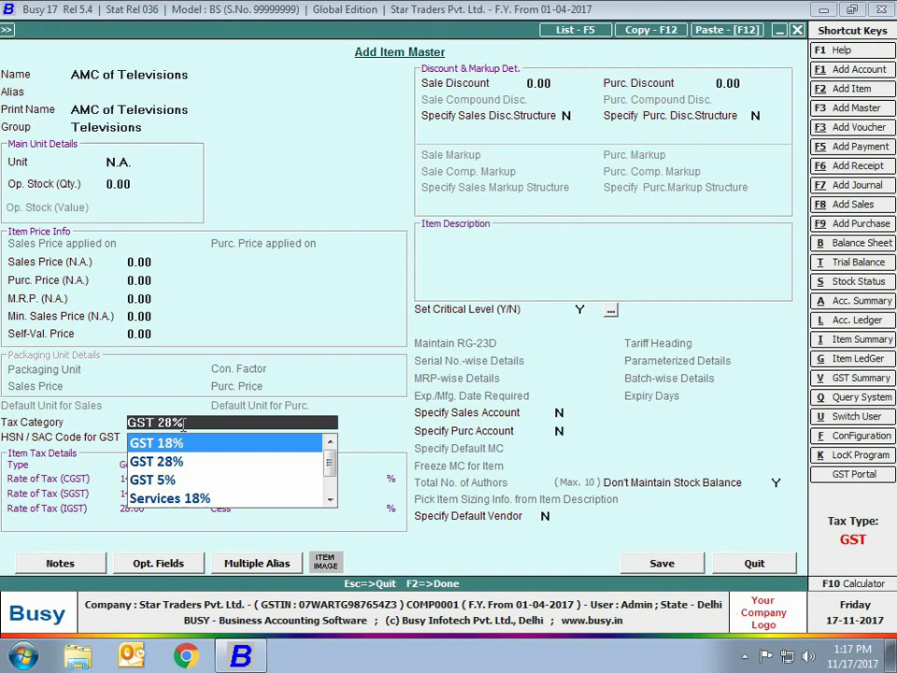
pyautogui.press('Return')
pyautogui.press('Delete')
pyautogui.press('Delete')
pyautogui.press('Delete')
pyautogui.press('Delete')
pyautogui.press('Delete')
pyautogui.press('Delete')
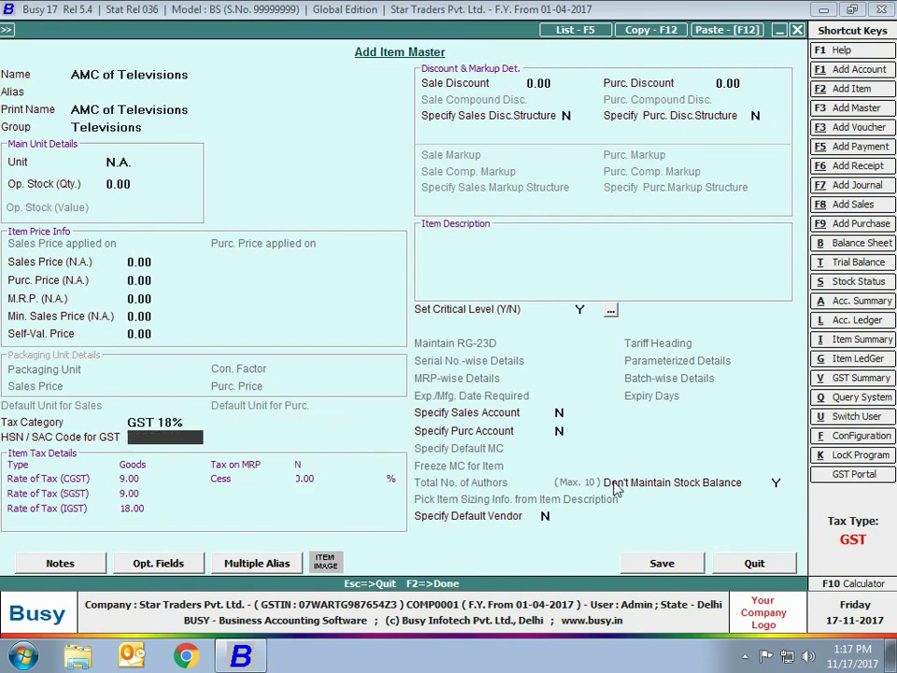
pyautogui.click(759, 487)
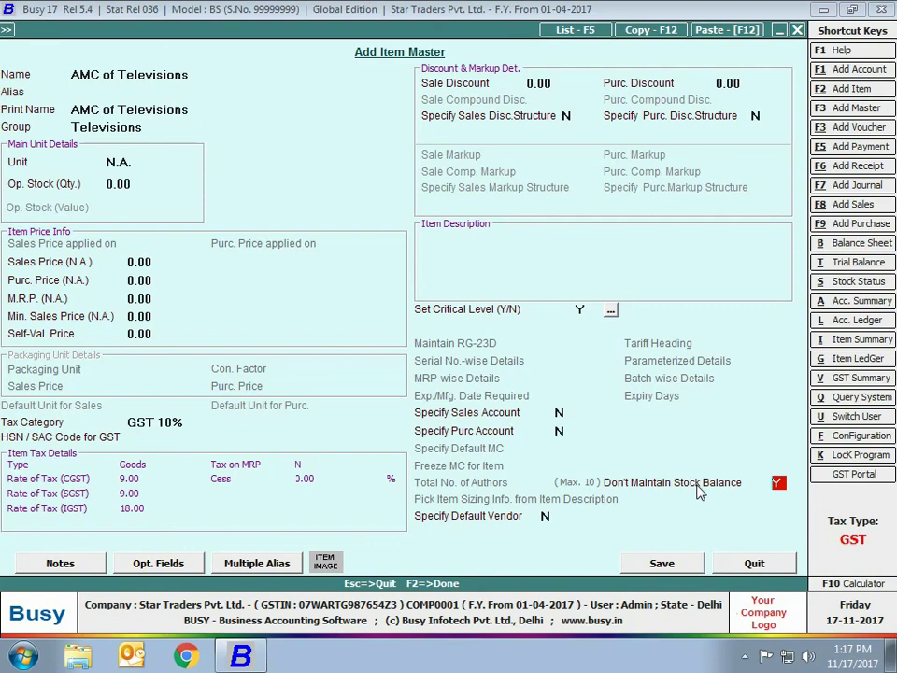
pyautogui.press('n')
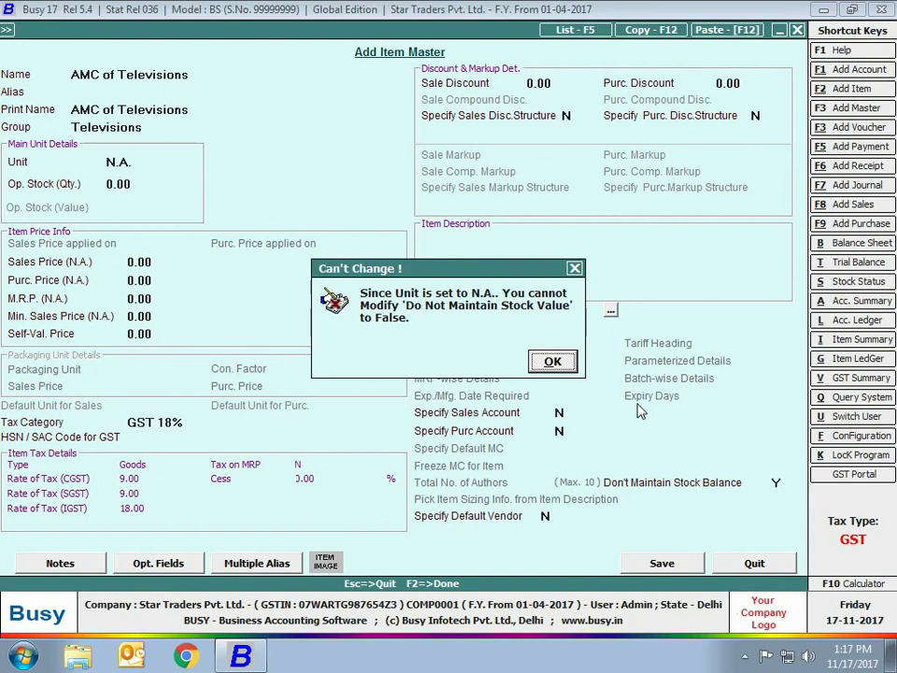
# Dismiss the warning, save AMC of Televisions without an HSN code, and close the form
pyautogui.click(545, 361)
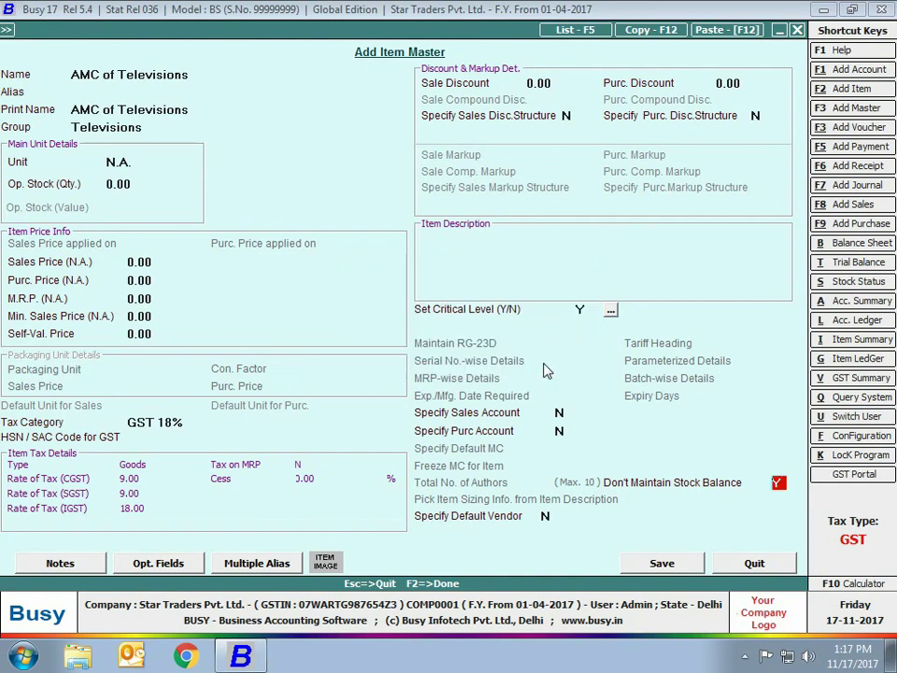
pyautogui.click(663, 564)
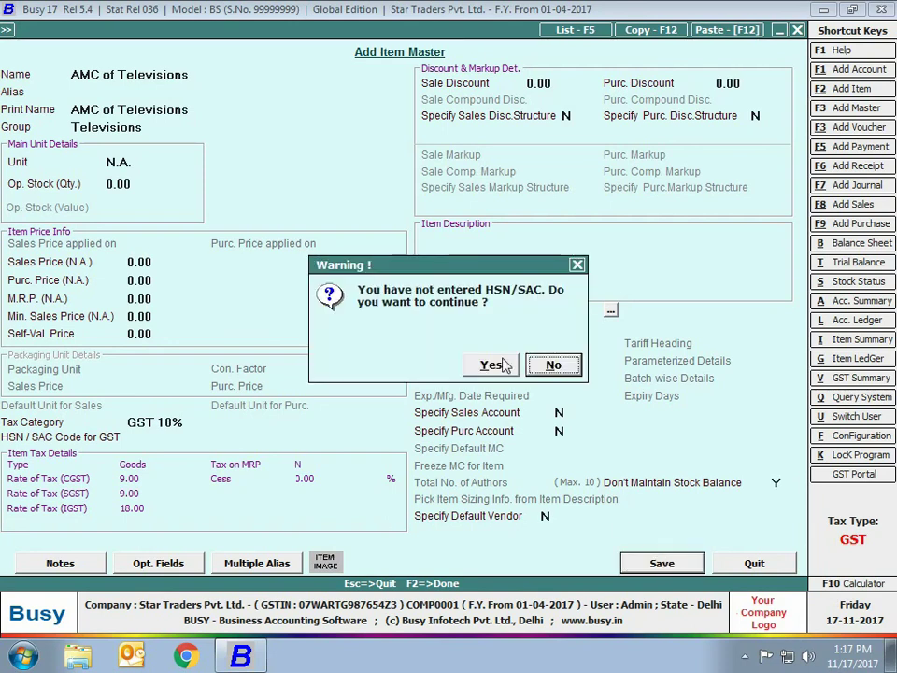
pyautogui.click(493, 365)
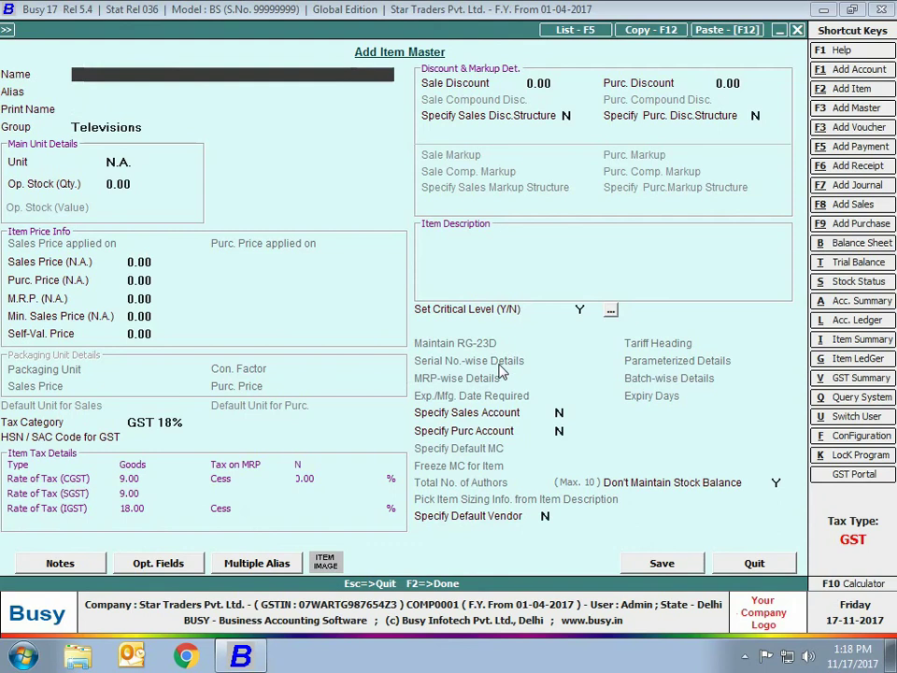
pyautogui.press('Escape')
pyautogui.press('Escape')
pyautogui.press('Escape')
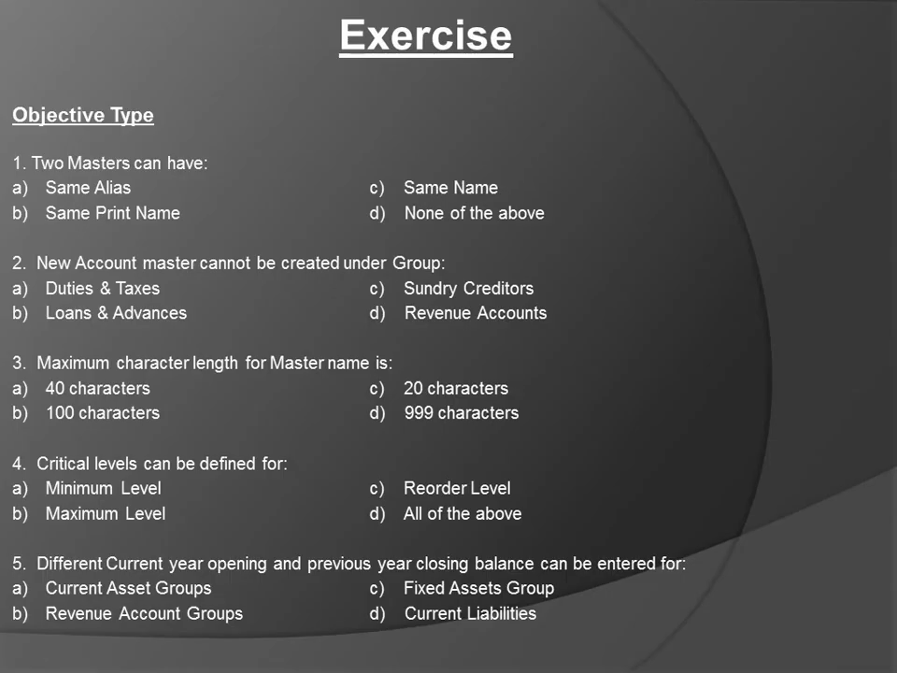
# Advance past the accounts and stock items exercise tables to the Thanks for Watching slide
pyautogui.press('Right')
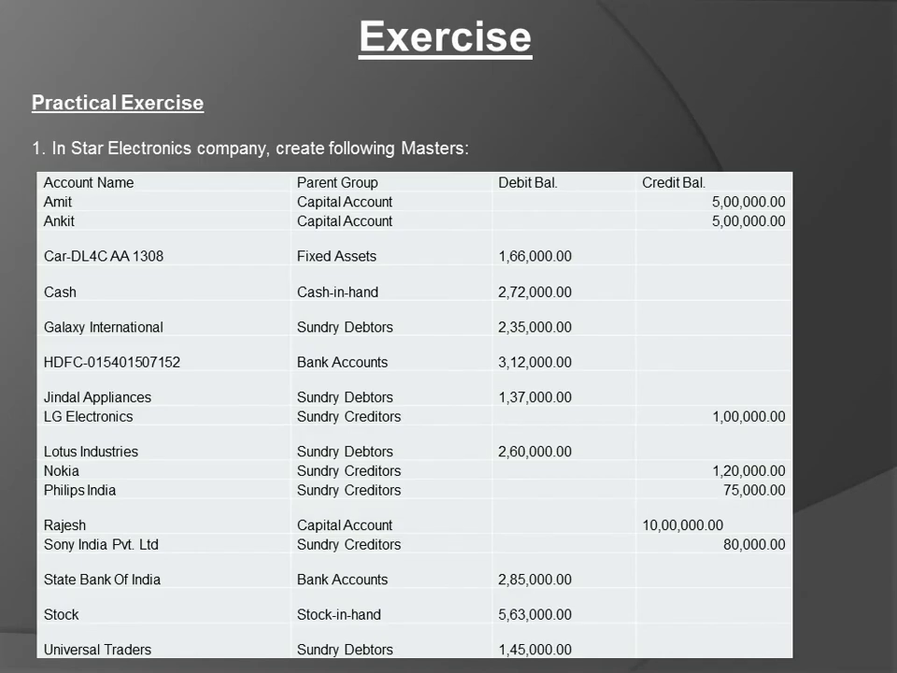
pyautogui.press('Right')
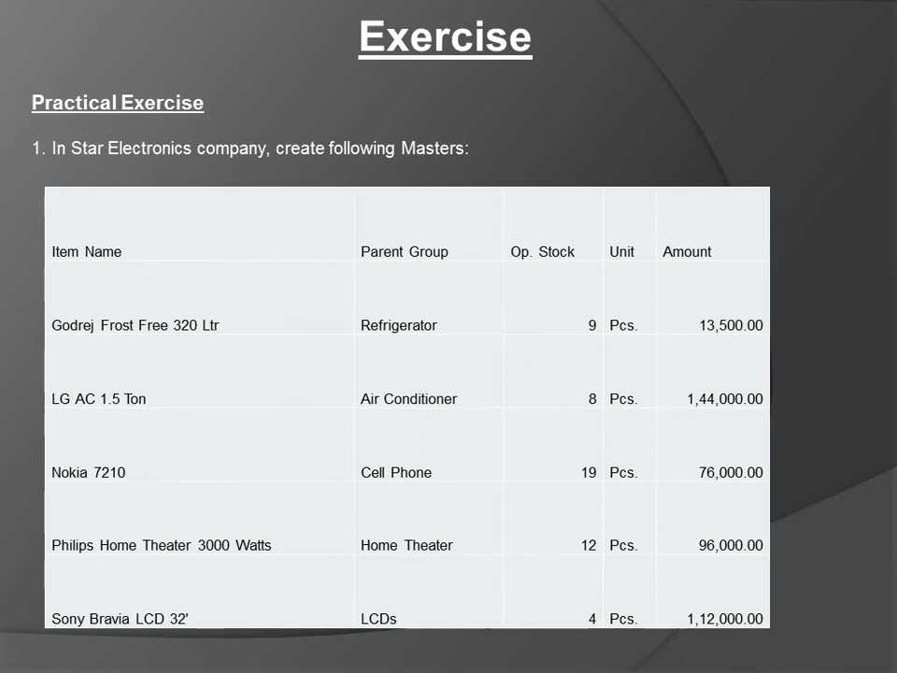
pyautogui.press('Right')
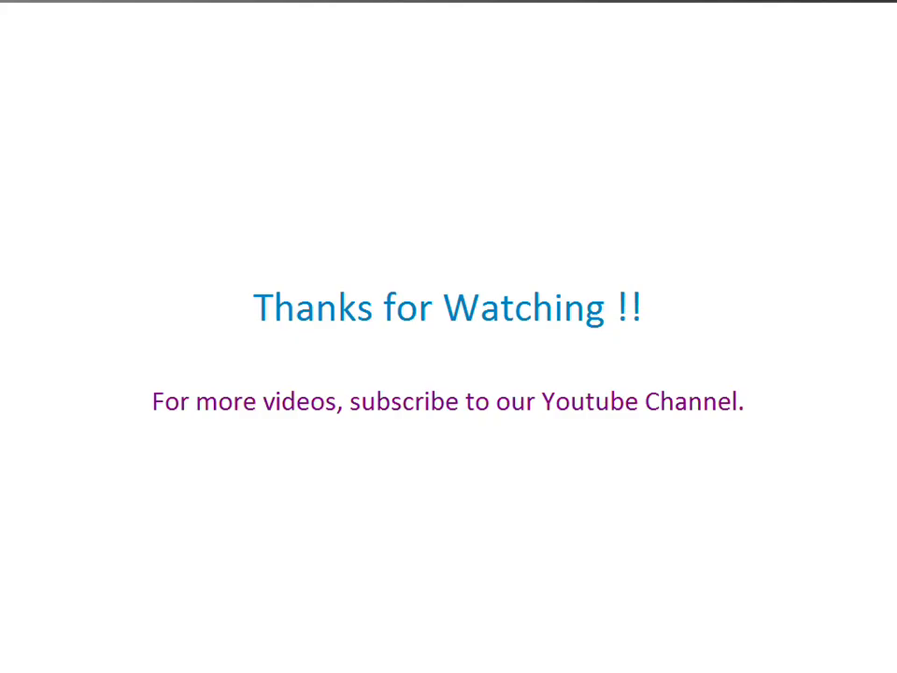